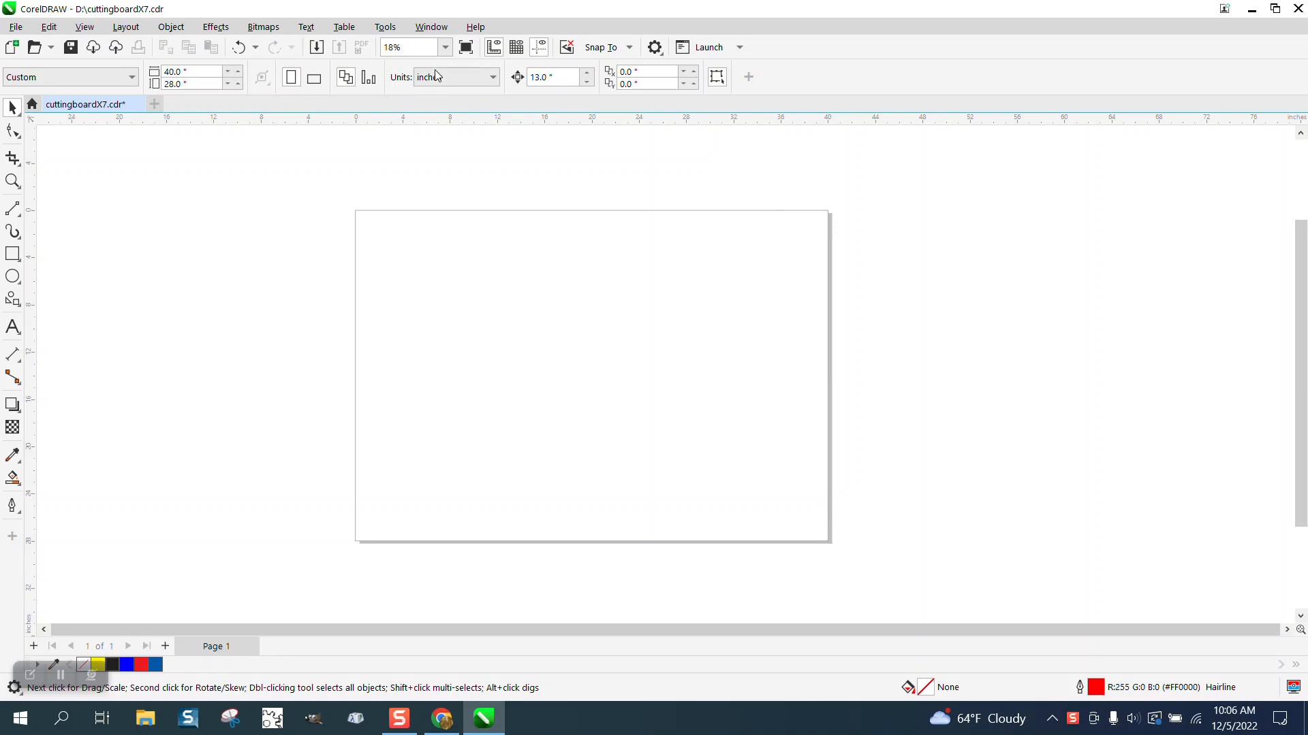
Step: Display the RGB Palette from the palette libraries beside the drawing area and close the palette manager
{"action": "left_click", "coordinate": [431, 29]}
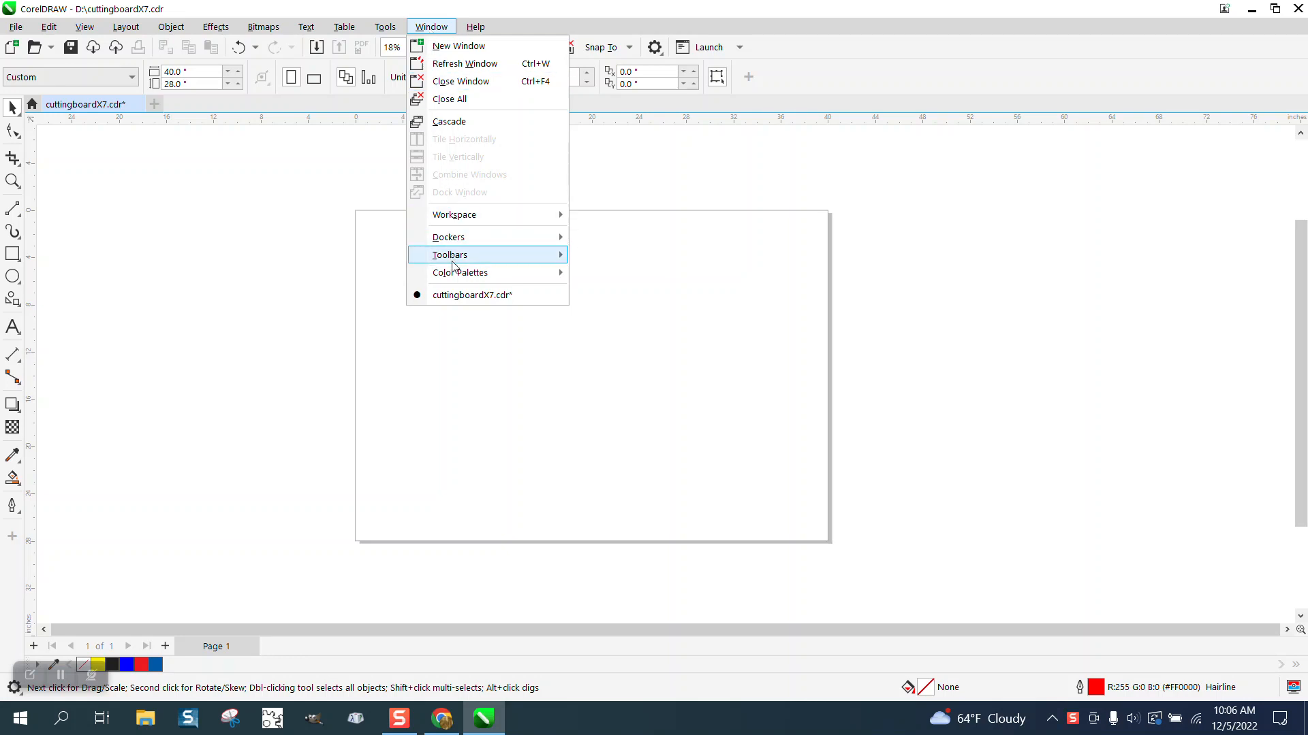
{"action": "mouse_move", "coordinate": [477, 273]}
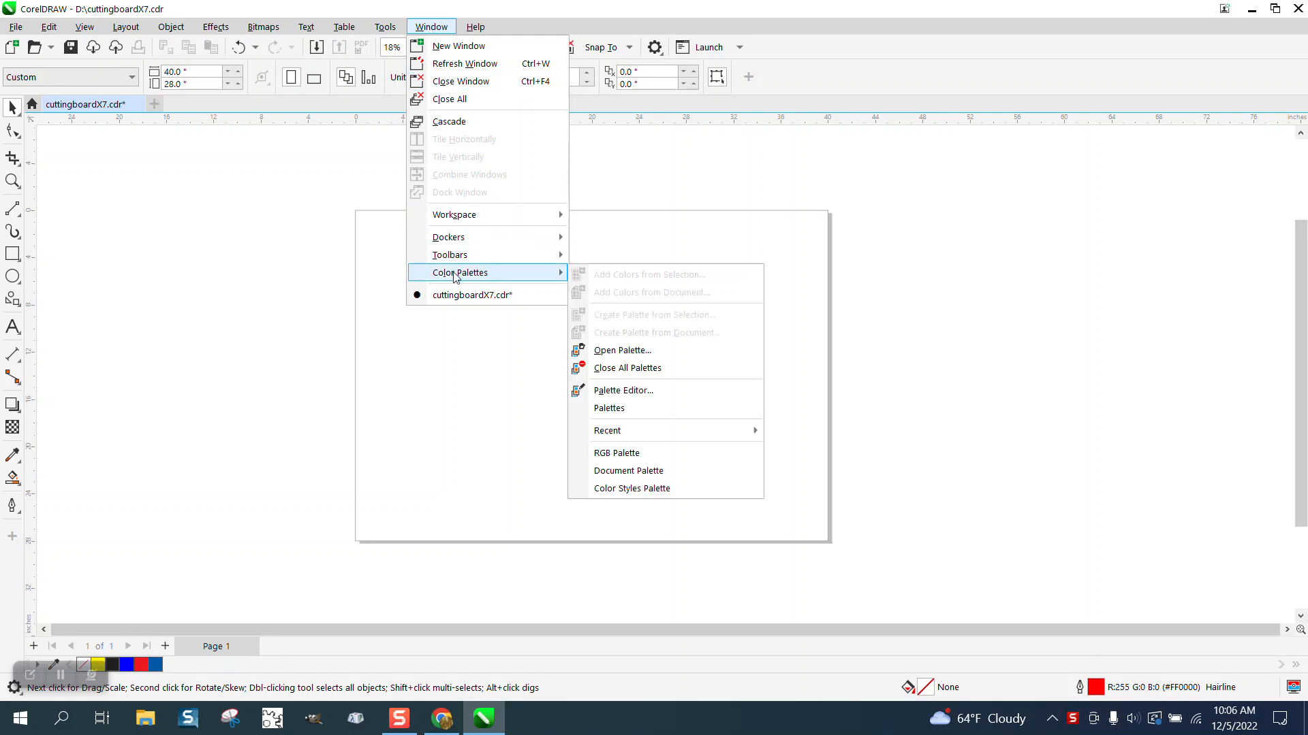
{"action": "left_click", "coordinate": [613, 408]}
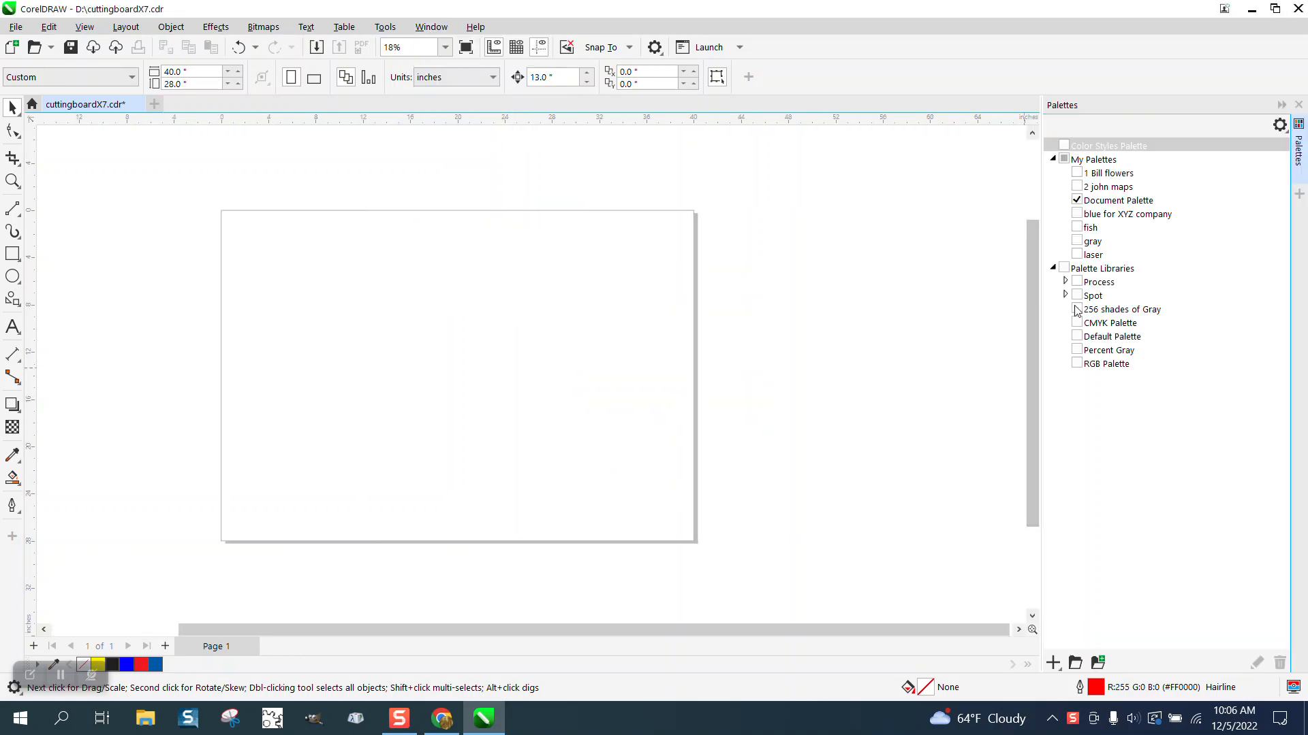
{"action": "left_click", "coordinate": [1077, 363]}
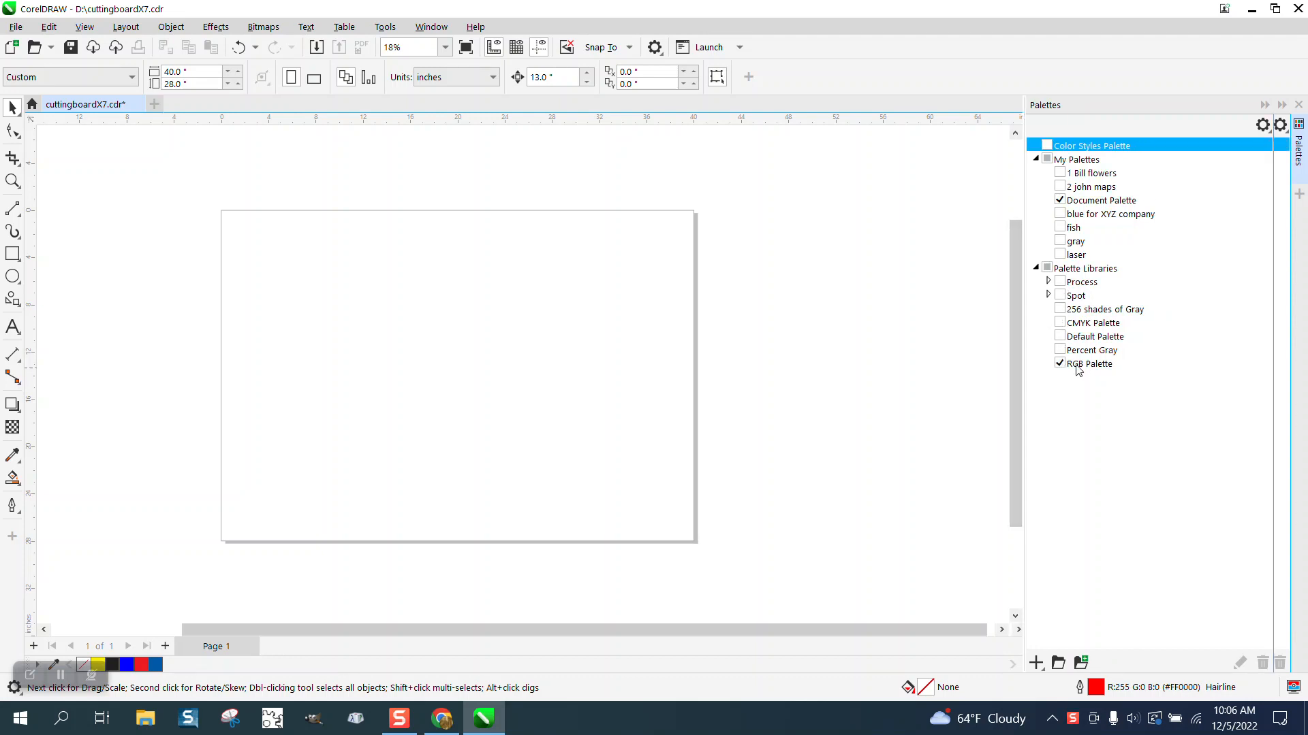
{"action": "left_click", "coordinate": [1281, 104]}
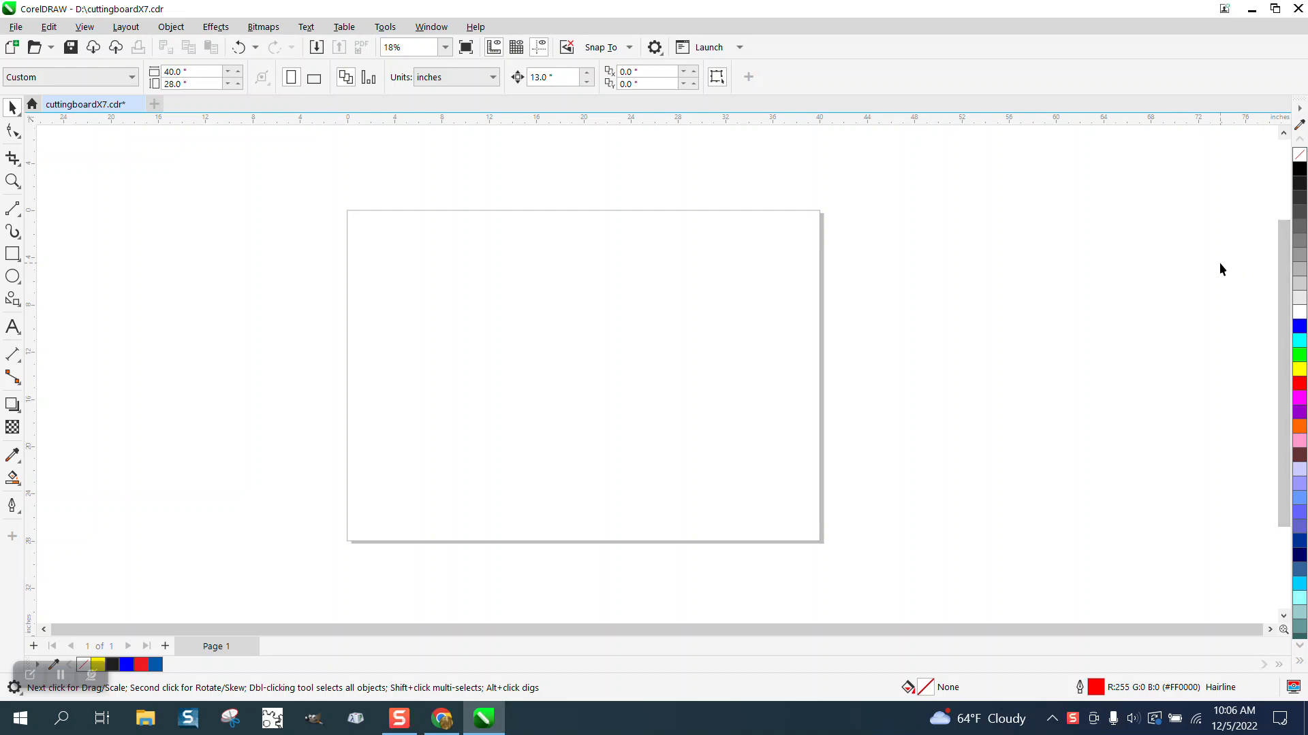
Step: Add the CMYK Palette alongside the RGB one, starting from the blank workspace area outside the page
{"action": "right_click", "coordinate": [857, 247]}
{"action": "mouse_move", "coordinate": [891, 273]}
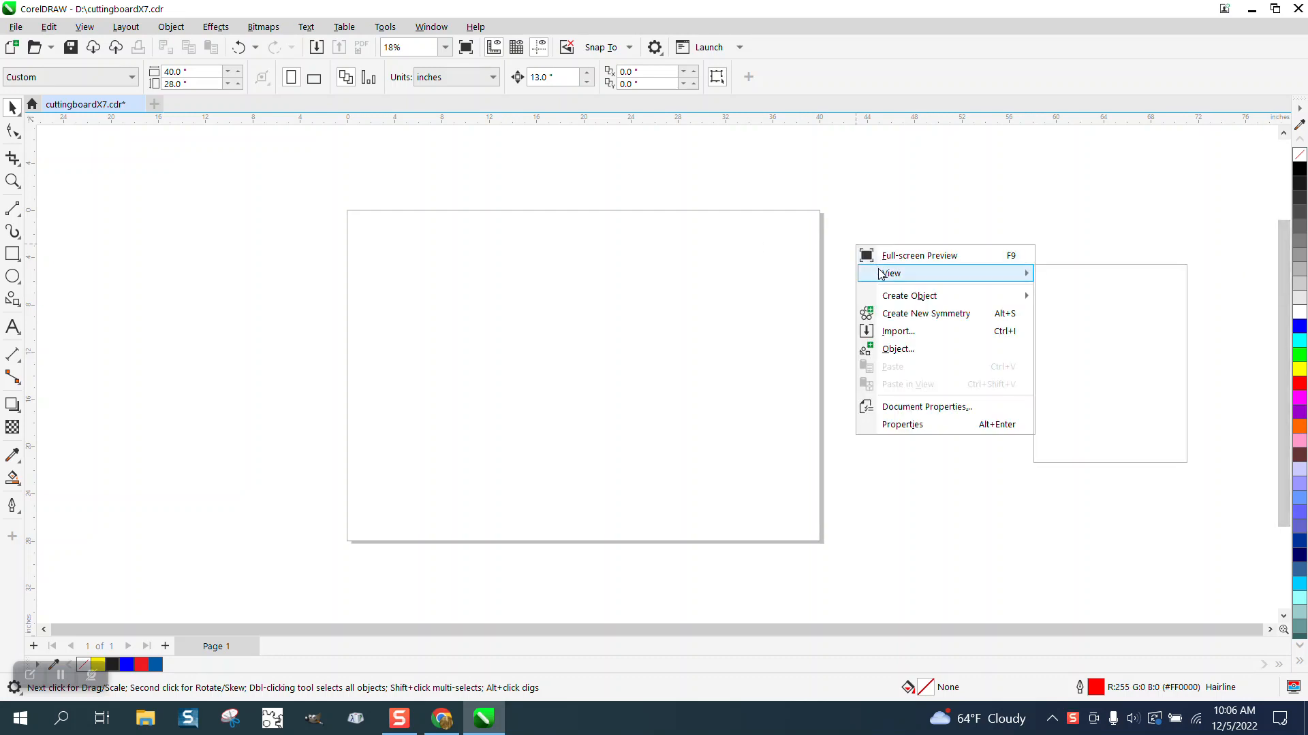
{"action": "mouse_move", "coordinate": [1127, 294]}
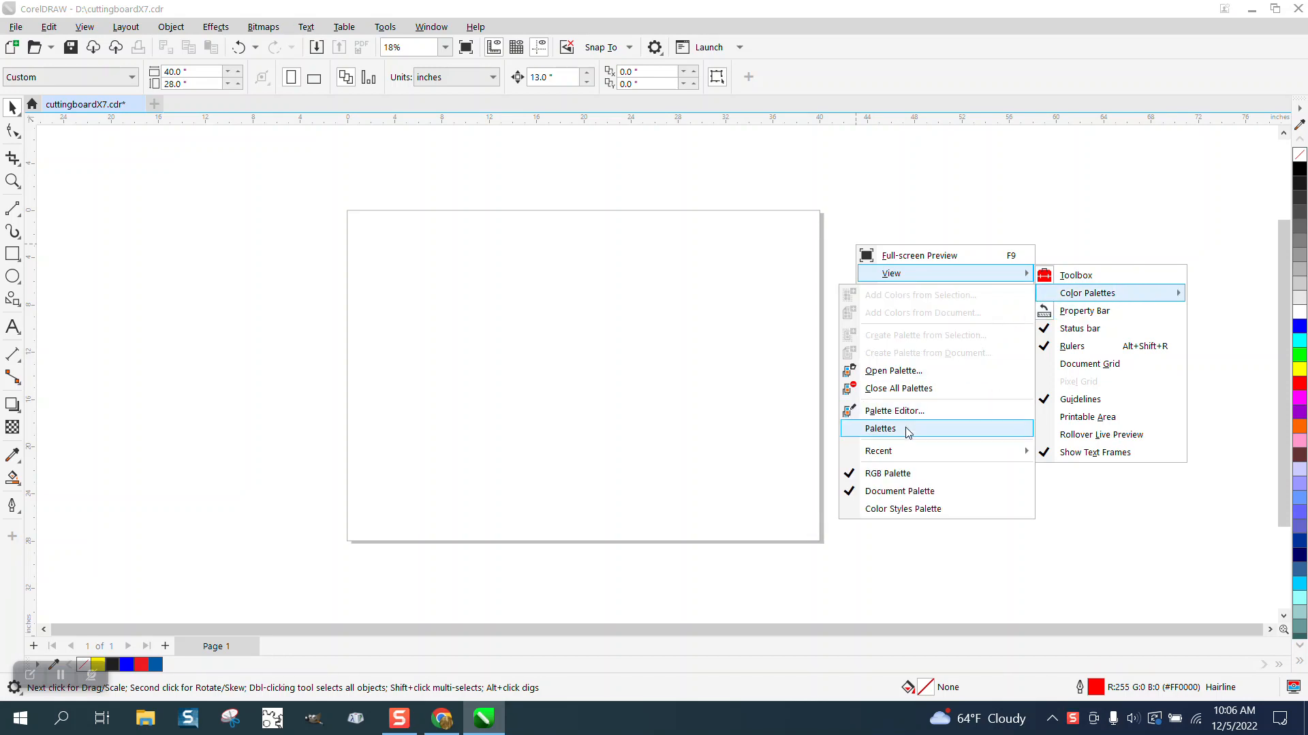
{"action": "left_click", "coordinate": [880, 429]}
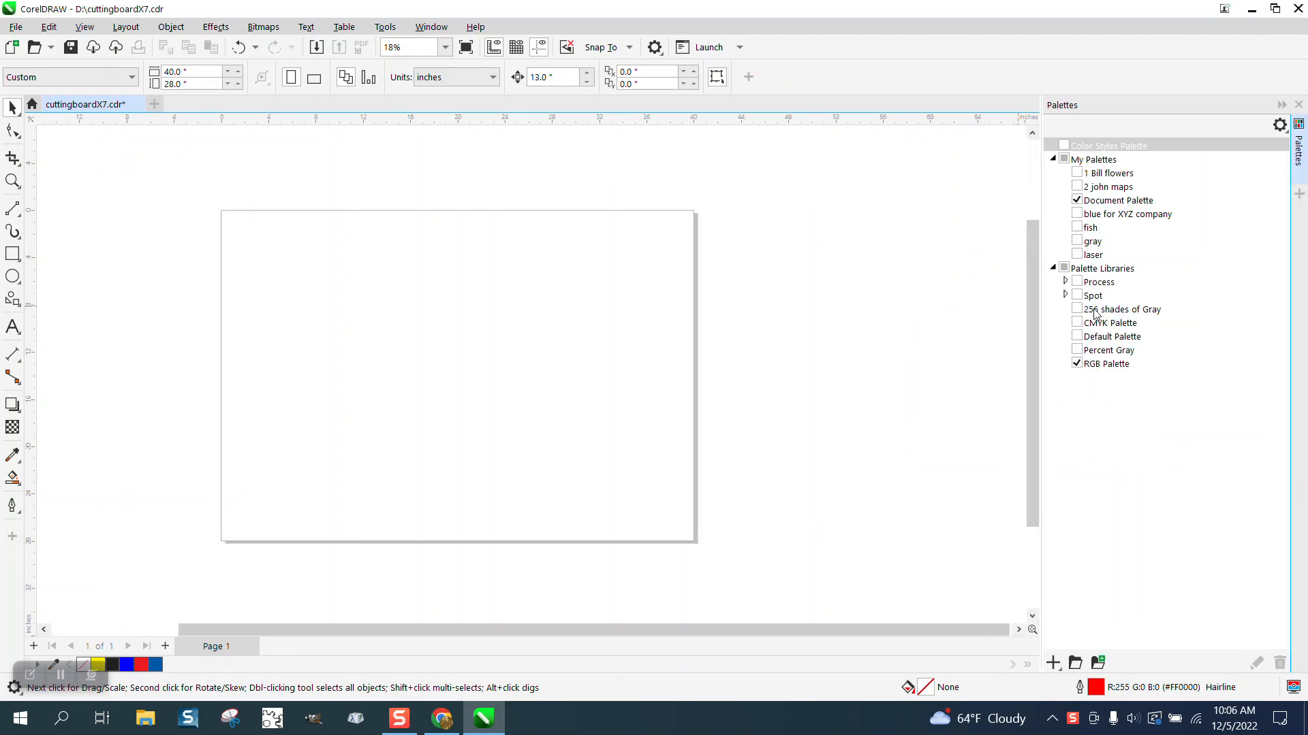
{"action": "left_click", "coordinate": [1076, 363]}
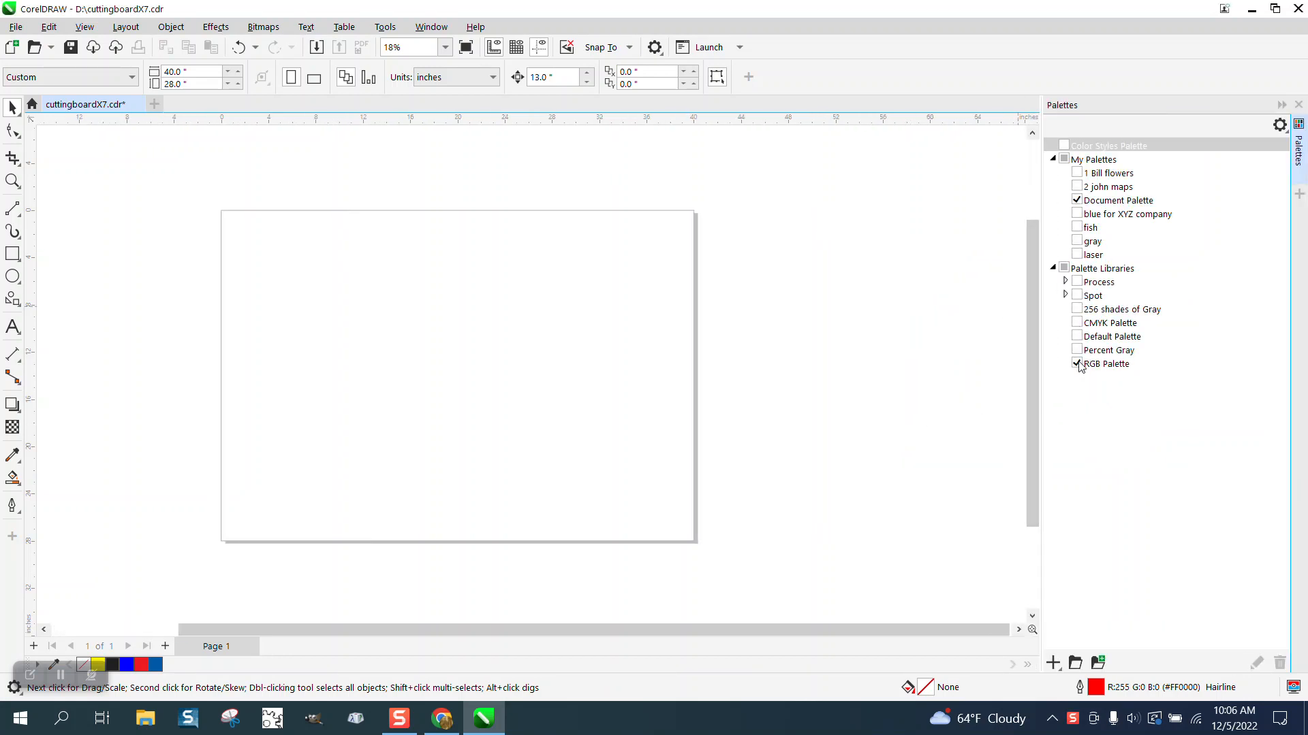
{"action": "left_click", "coordinate": [1076, 323]}
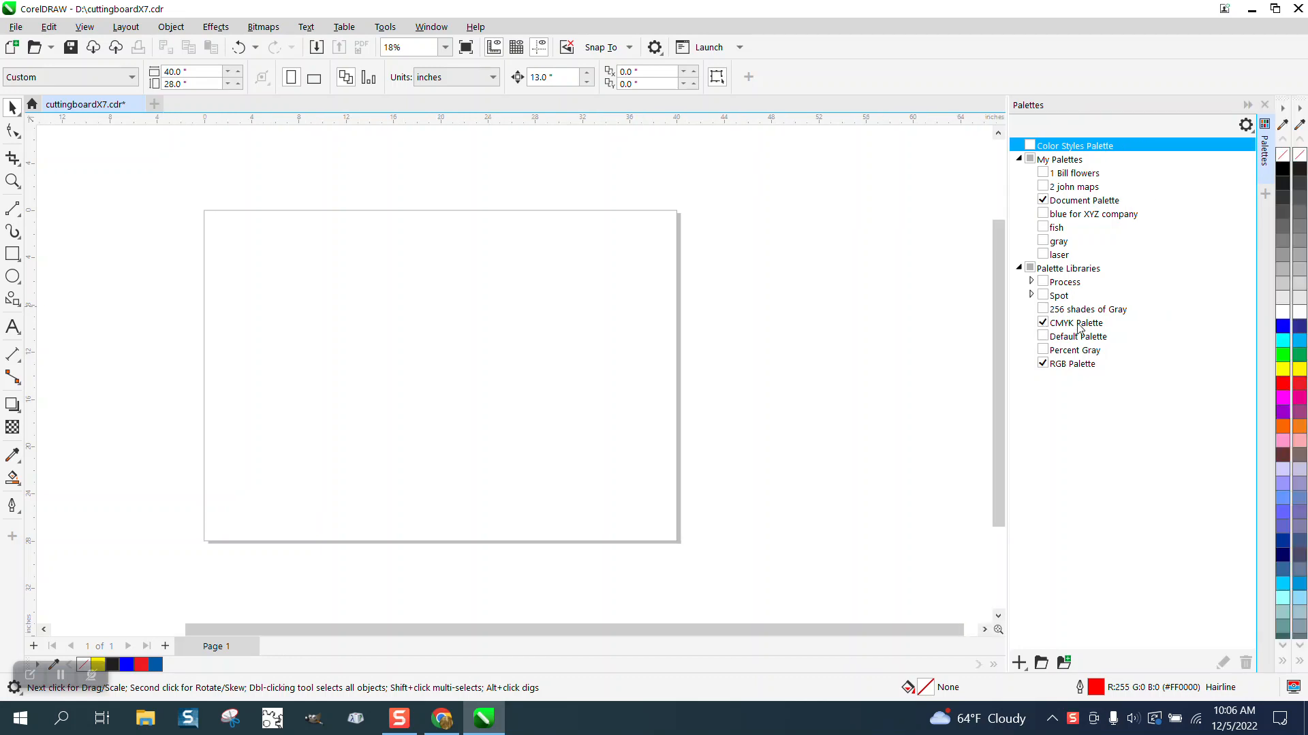
{"action": "left_click", "coordinate": [1265, 146]}
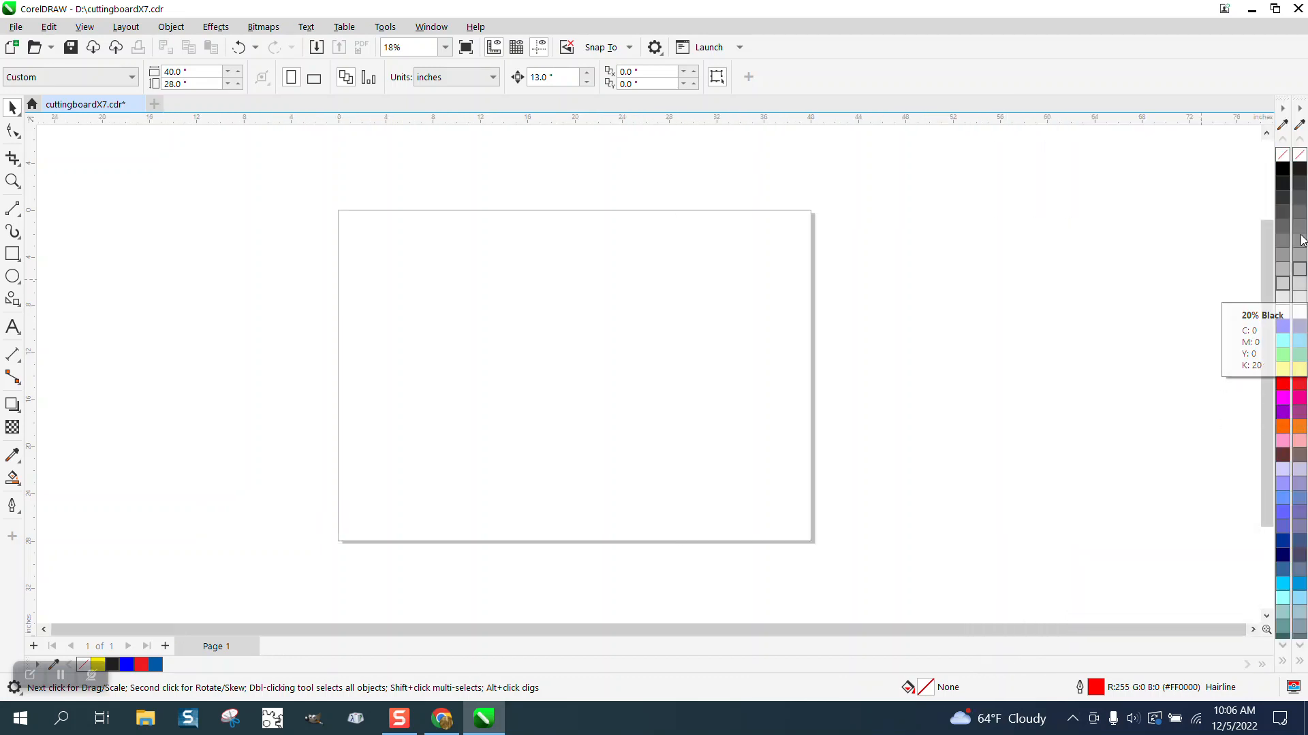
Step: Close the CMYK Palette so only the RGB one stays docked beside the drawing area
{"action": "left_click", "coordinate": [1299, 124]}
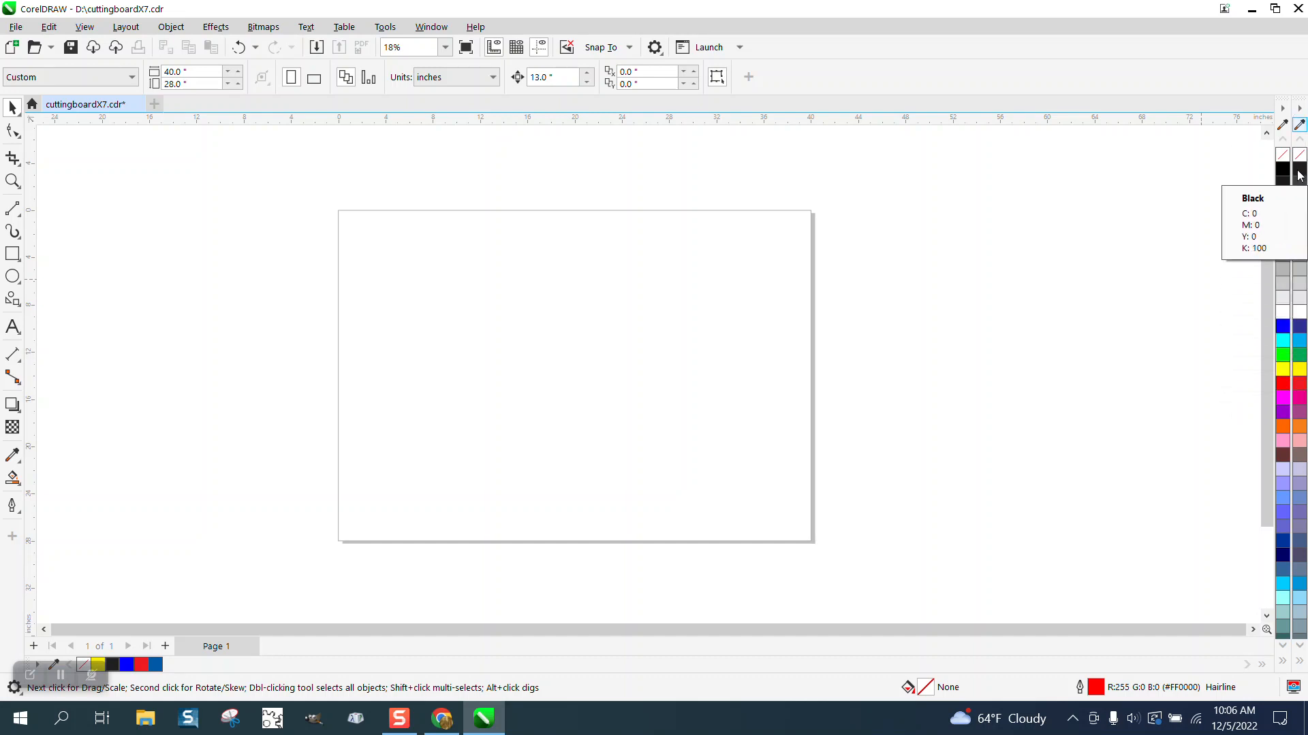
{"action": "left_click", "coordinate": [1300, 108]}
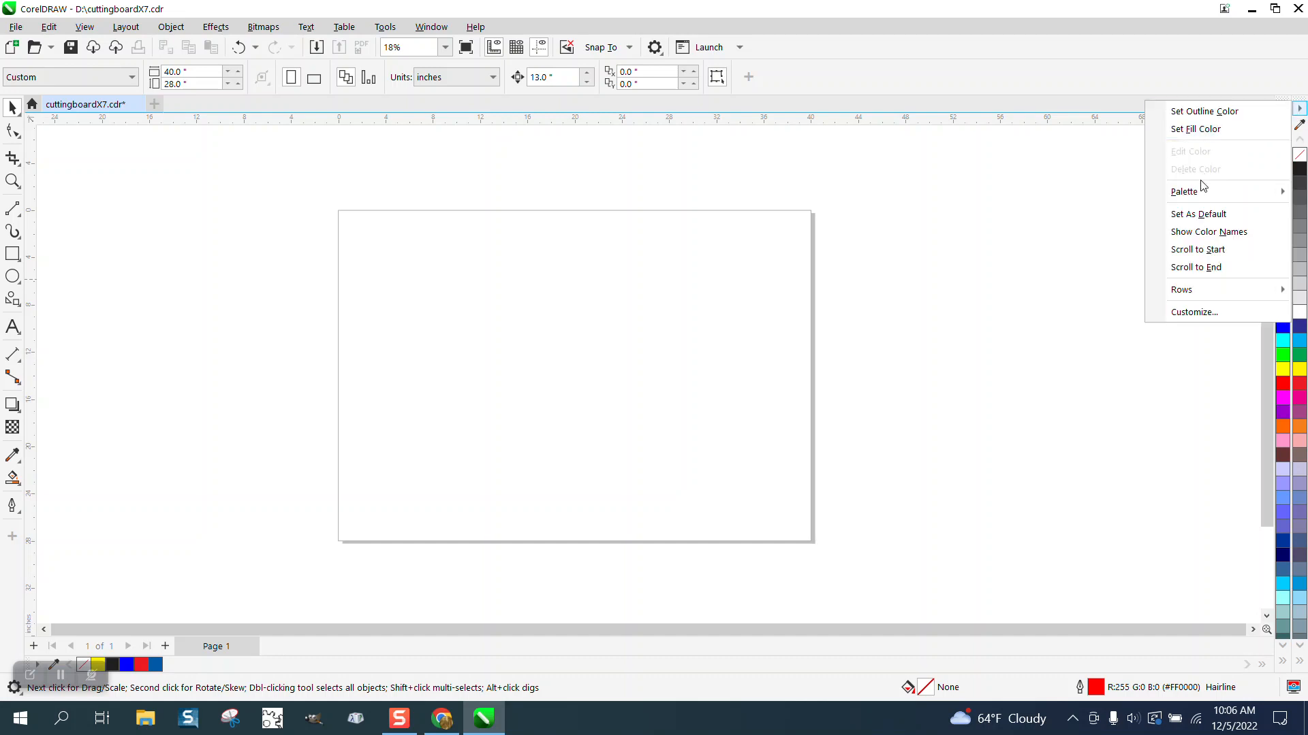
{"action": "mouse_move", "coordinate": [1196, 188]}
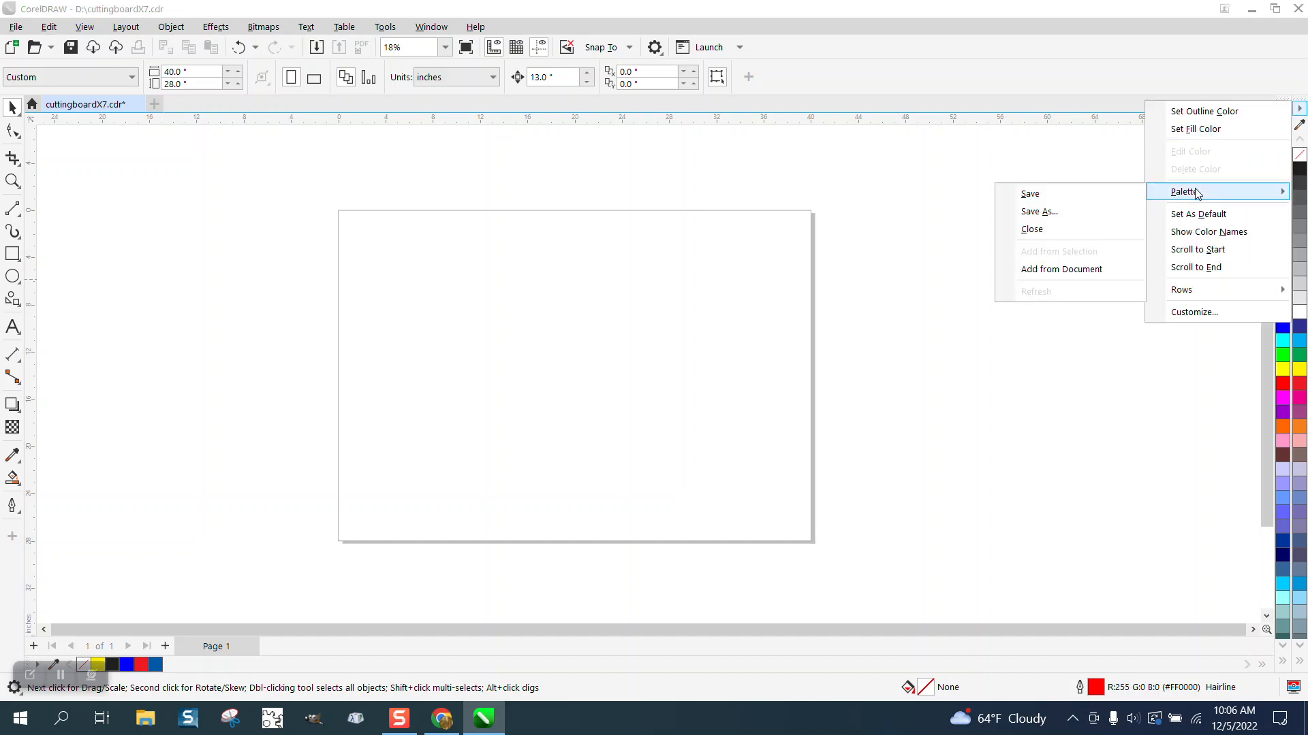
{"action": "left_click", "coordinate": [1039, 236]}
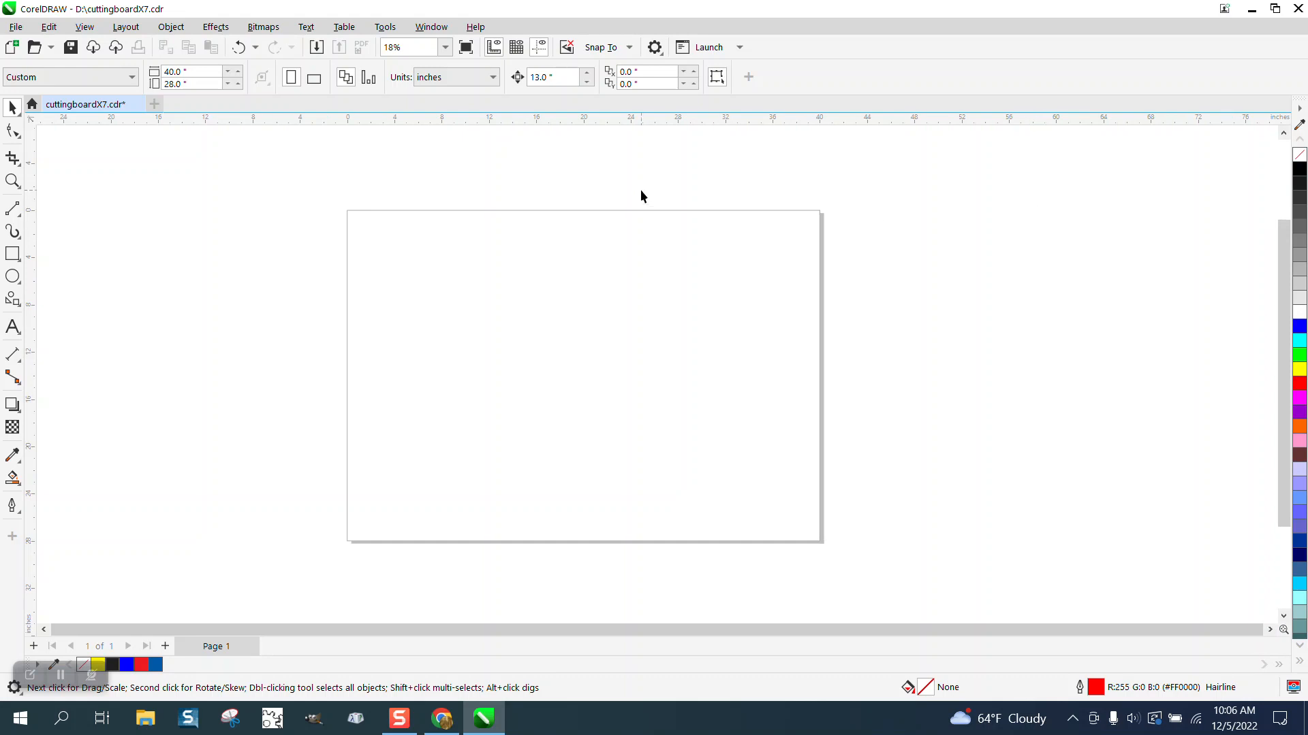
Step: Draw a square about 6.3 inches wide near the page's center and fill it with blue
{"action": "left_click", "coordinate": [12, 256]}
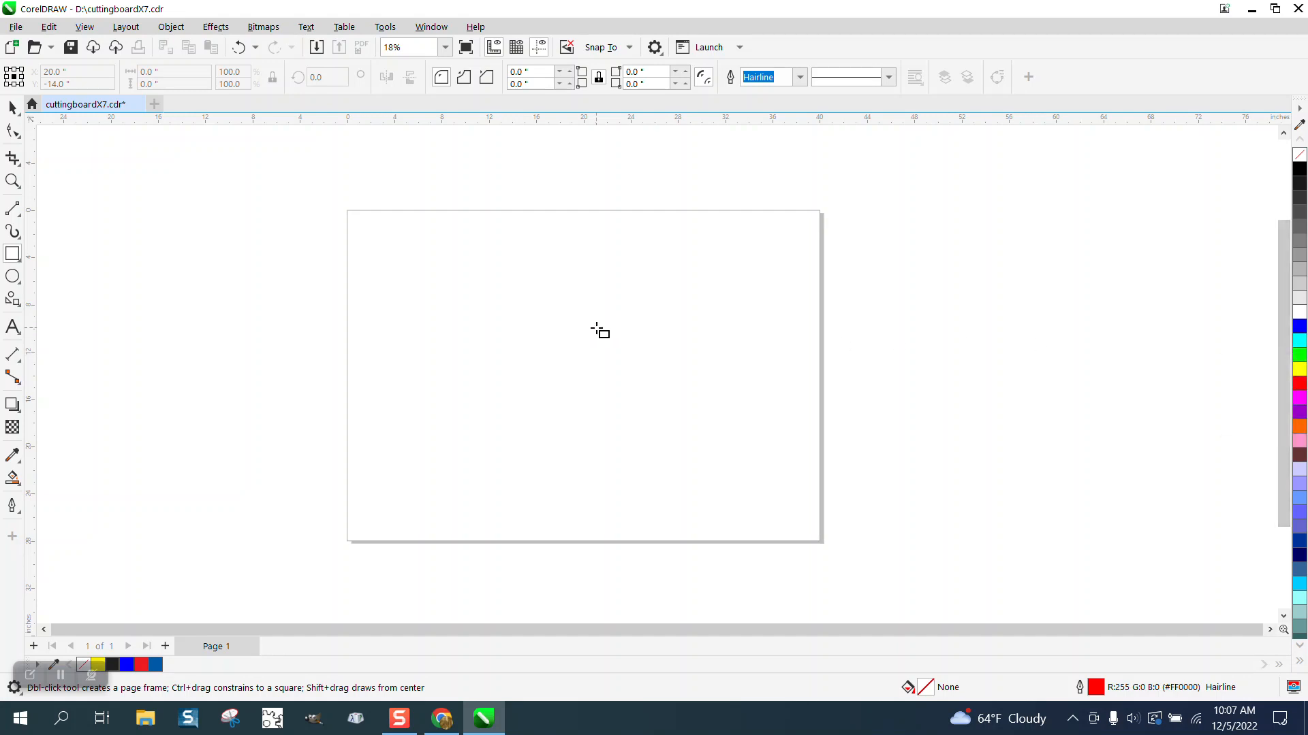
{"action": "left_click_drag", "start_coordinate": [595, 303], "coordinate": [670, 378]}
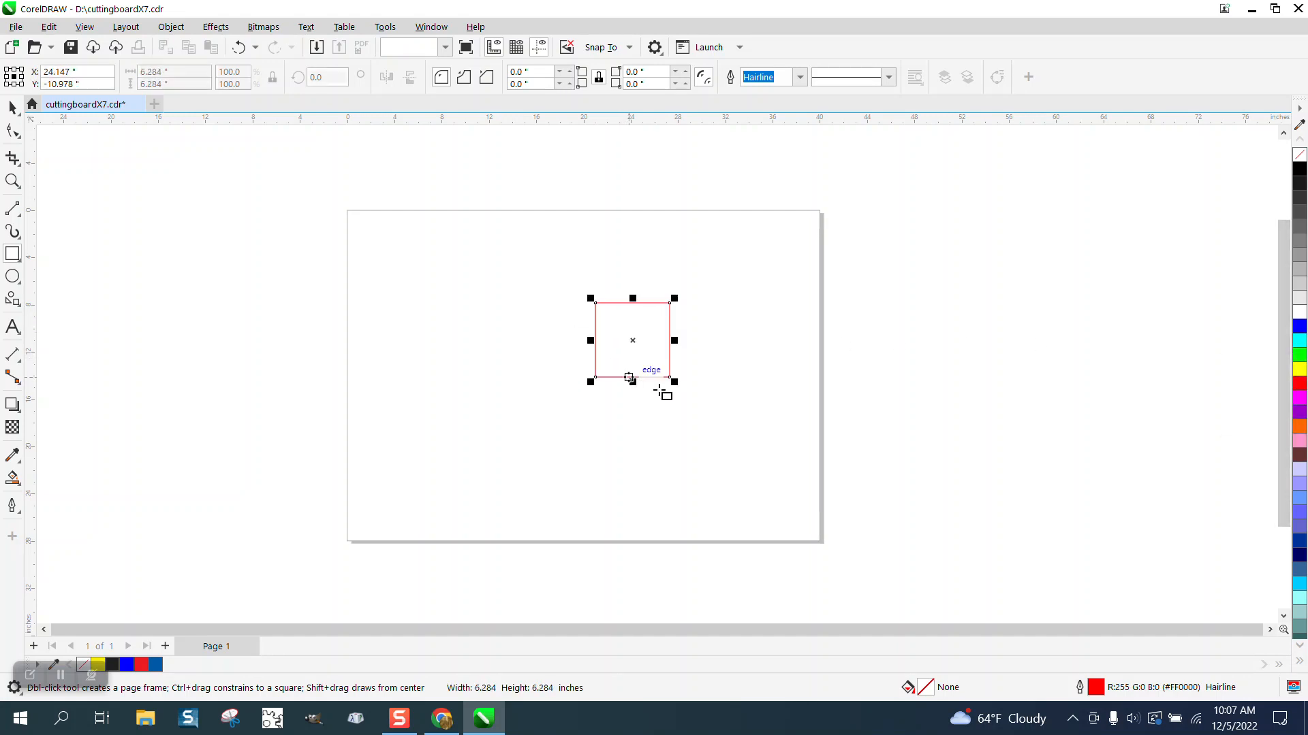
{"action": "left_click", "coordinate": [1300, 328]}
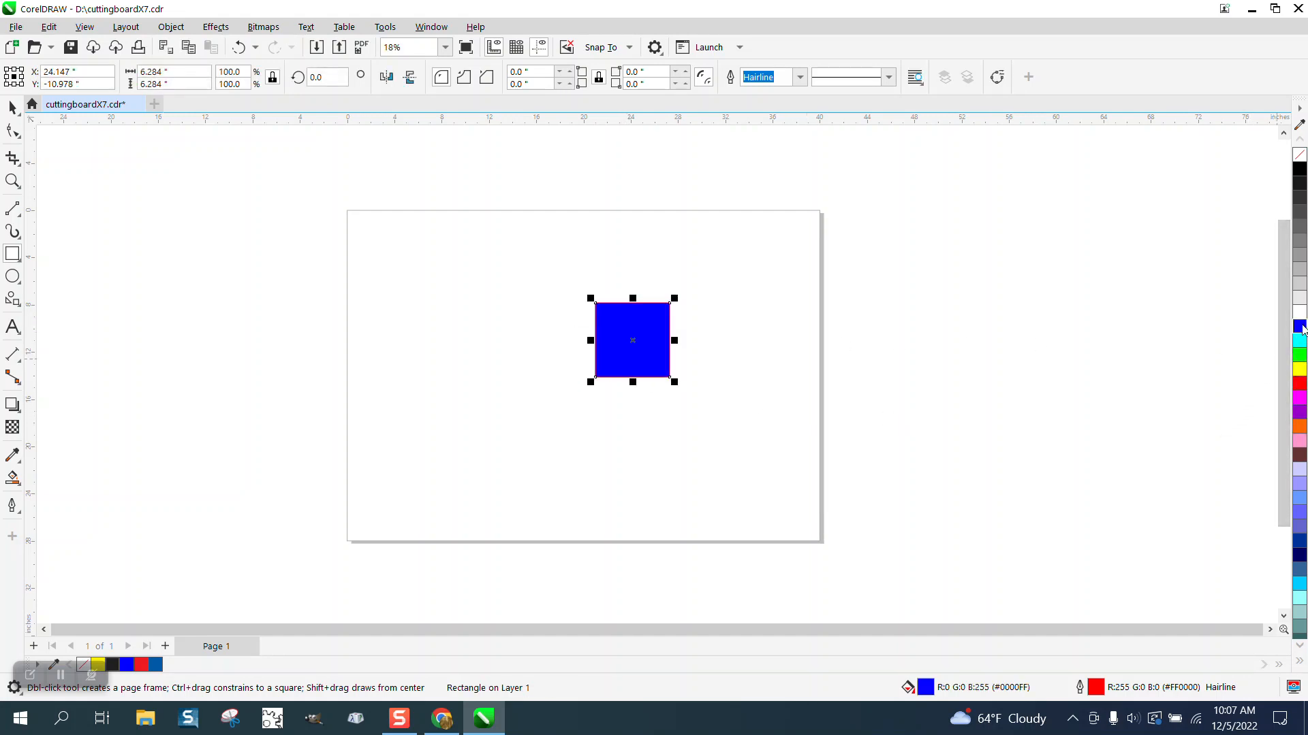
Step: Blend several small amounts of green and cyan into the square's blue fill to make a custom blue
{"action": "left_click", "coordinate": [12, 107]}
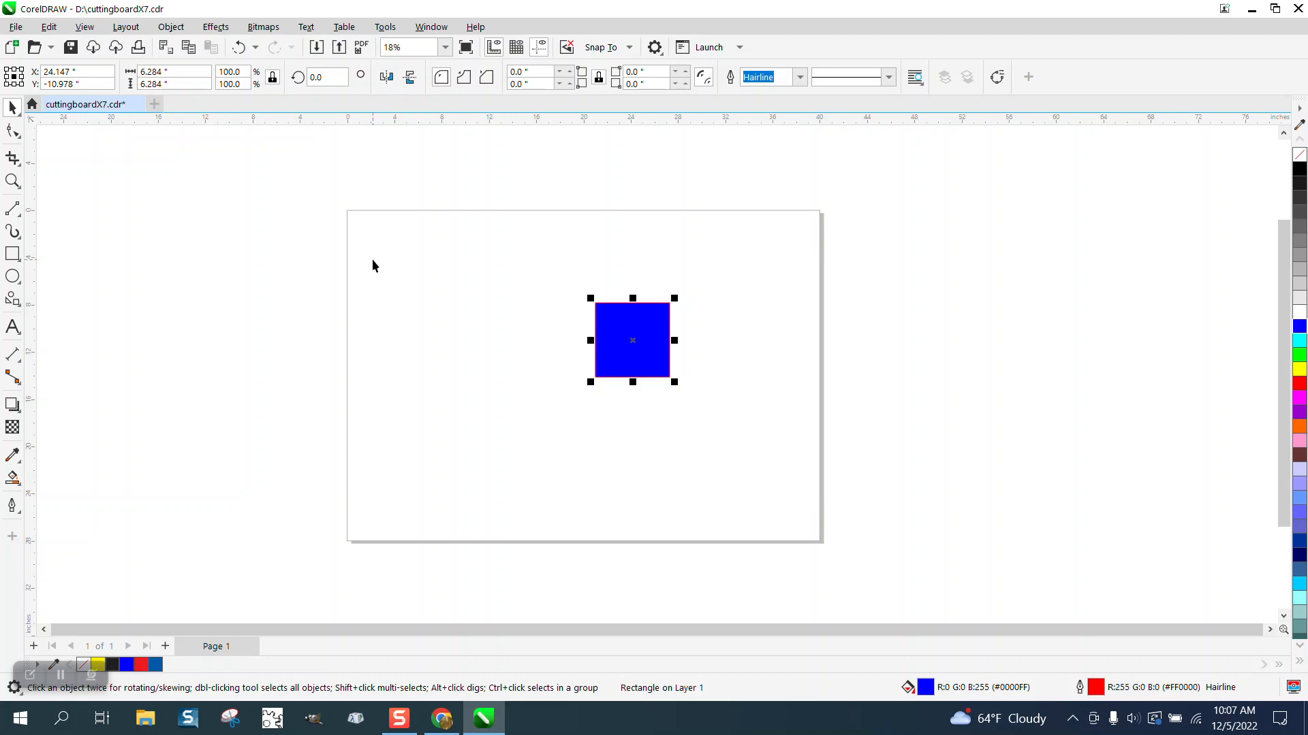
{"action": "left_click", "coordinate": [1300, 357], "text": "ctrl"}
{"action": "left_click", "coordinate": [1300, 357], "text": "ctrl"}
{"action": "left_click", "coordinate": [1300, 357], "text": "ctrl"}
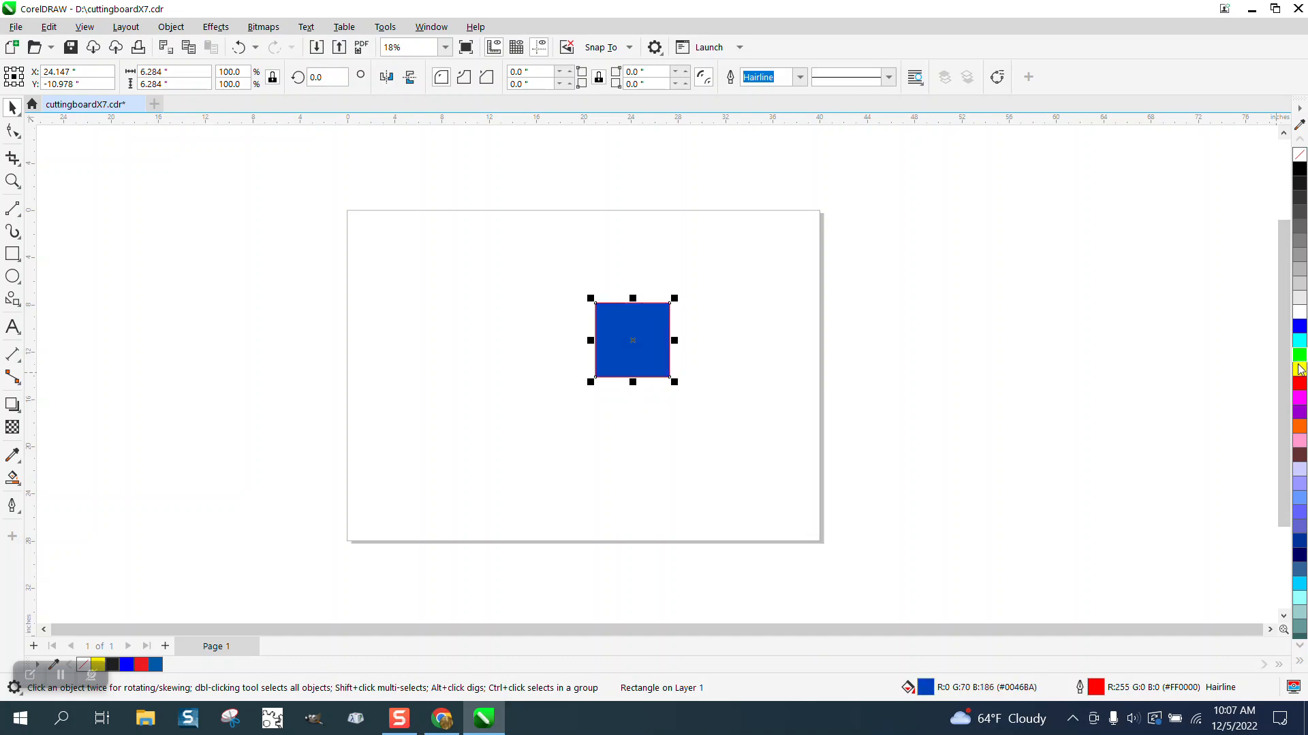
{"action": "left_click", "coordinate": [1300, 344], "text": "ctrl"}
{"action": "left_click", "coordinate": [1300, 344], "text": "ctrl"}
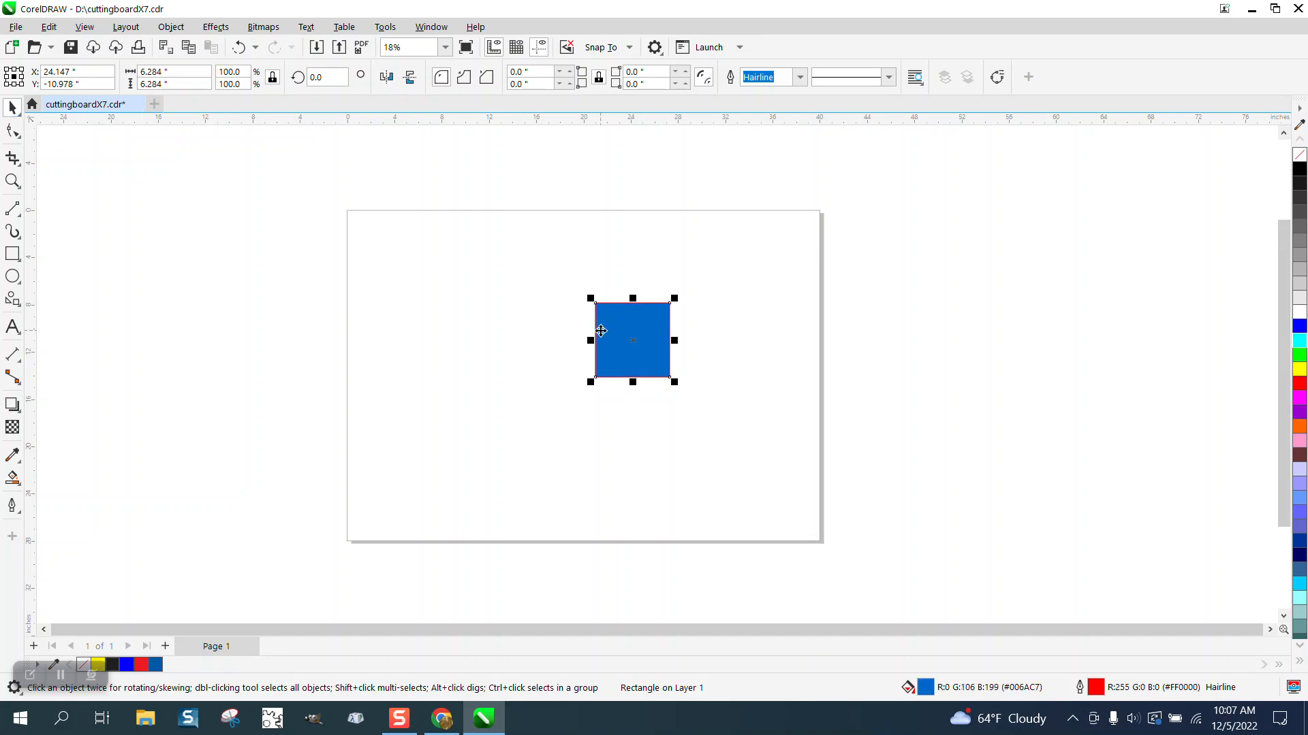
Step: Move the blue square just off the page's right edge and display the RGB palette in 3 rows
{"action": "left_click_drag", "start_coordinate": [602, 333], "coordinate": [1211, 357]}
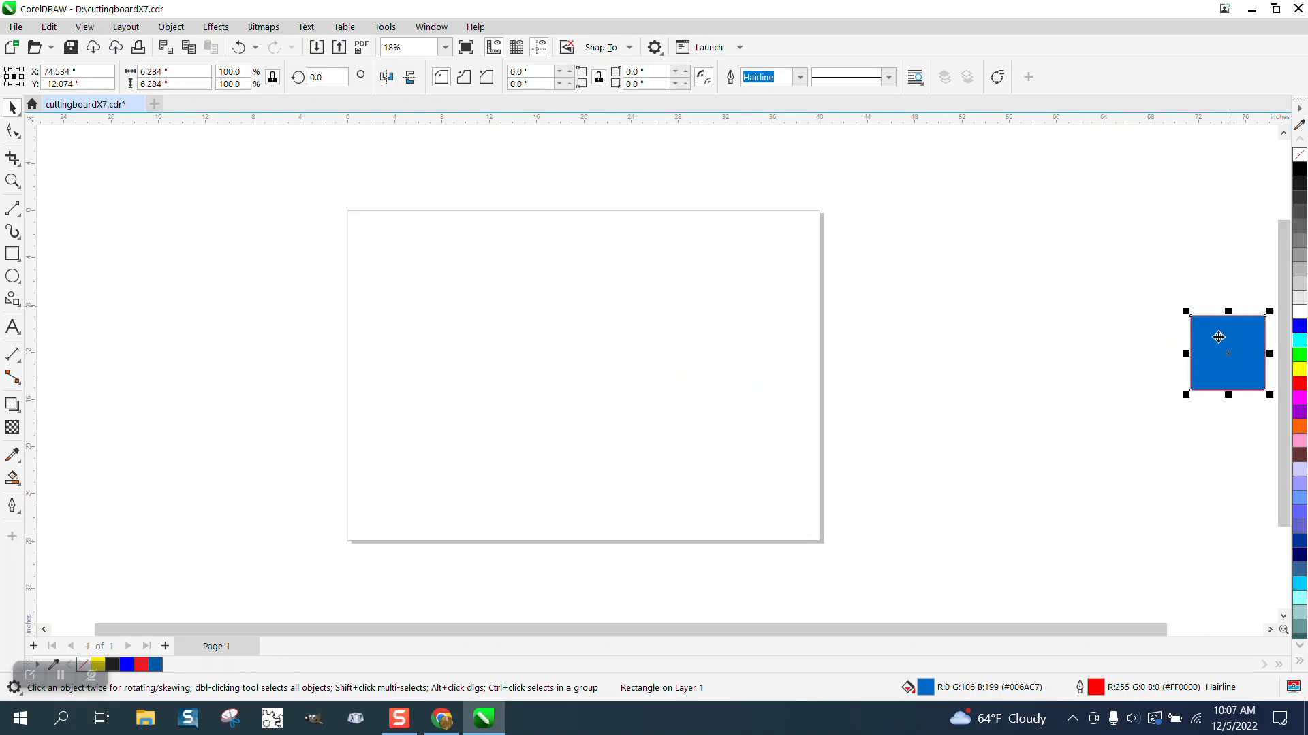
{"action": "left_click_drag", "start_coordinate": [1226, 341], "coordinate": [1053, 341]}
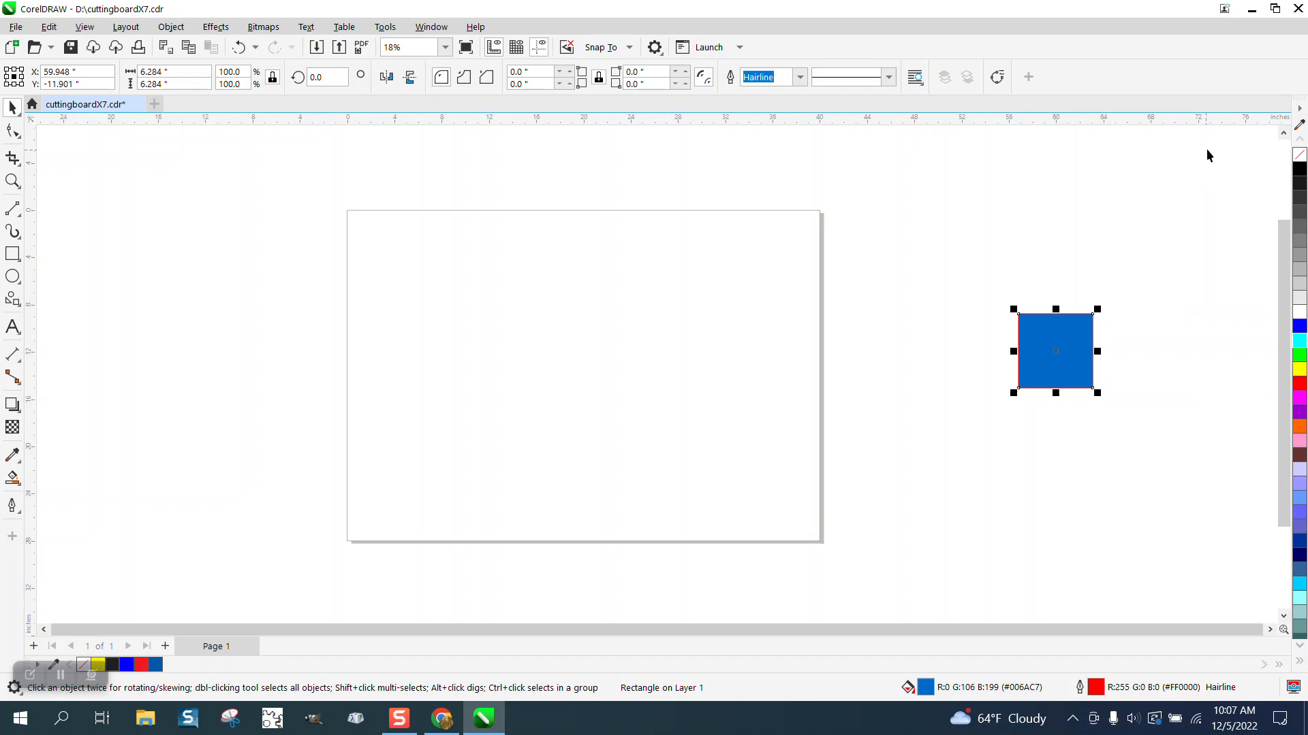
{"action": "left_click", "coordinate": [1299, 110]}
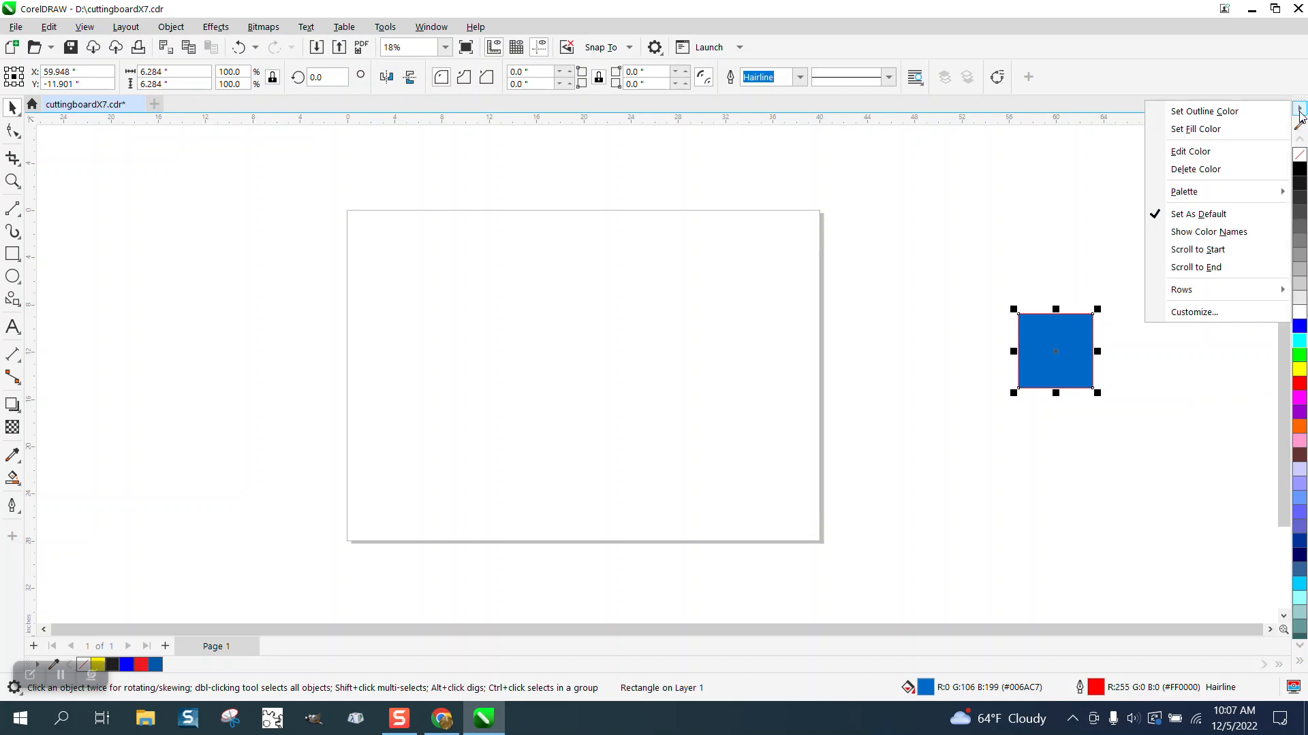
{"action": "mouse_move", "coordinate": [1194, 292]}
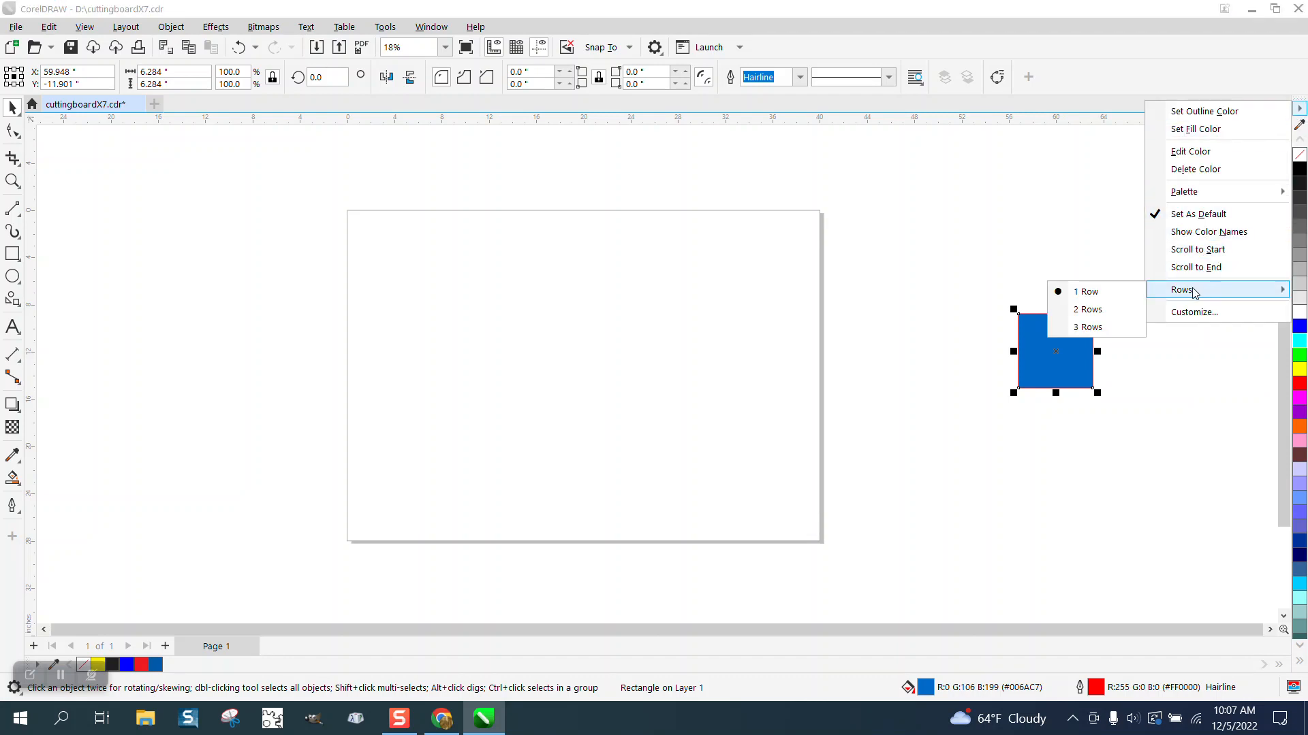
{"action": "left_click", "coordinate": [1094, 328]}
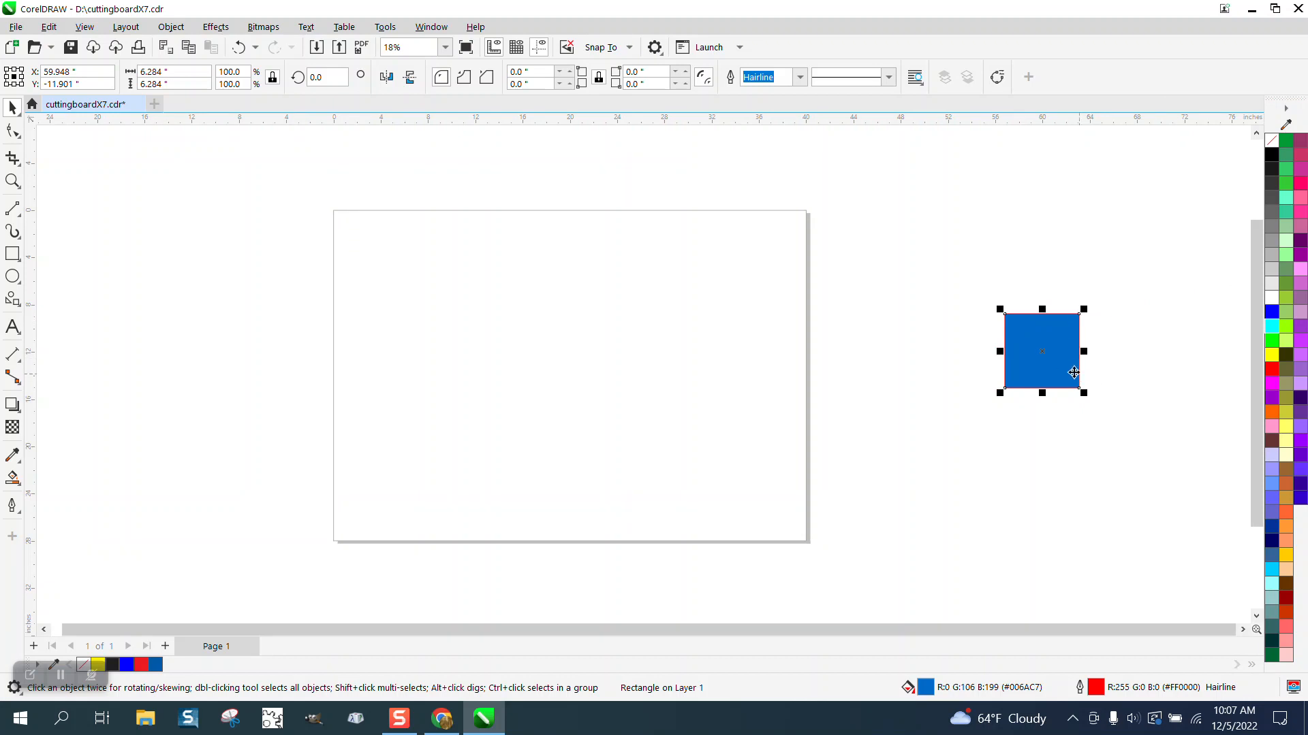
{"action": "left_click_drag", "start_coordinate": [1063, 362], "coordinate": [899, 352]}
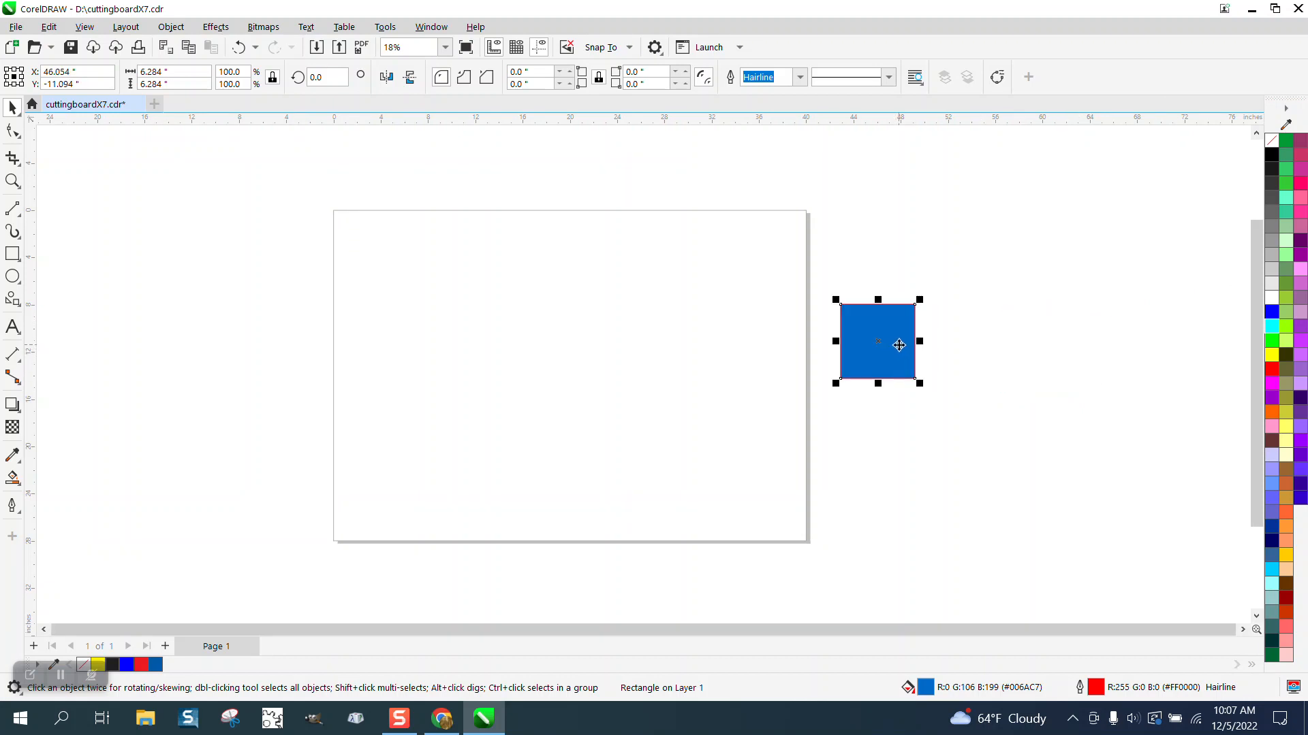
{"action": "left_click", "coordinate": [968, 327]}
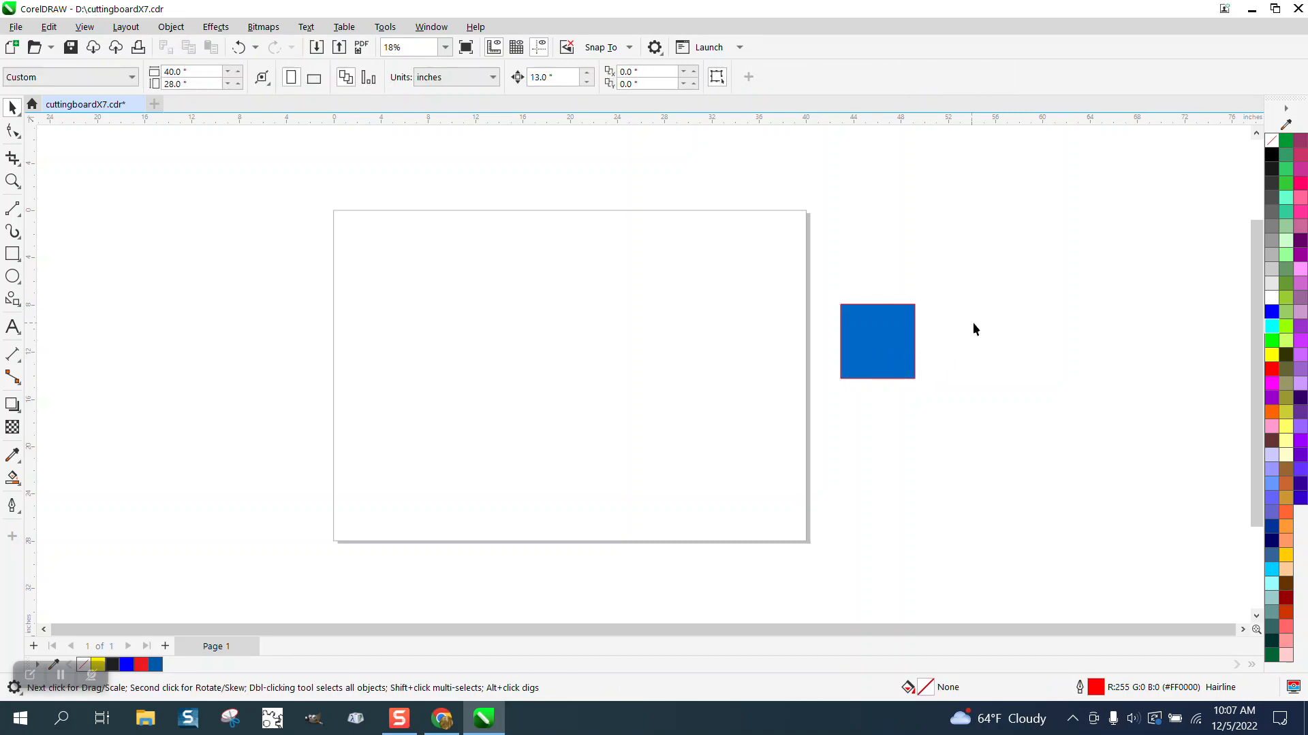
Step: Sample the square's custom blue into the RGB palette and place the new swatch directly above the standard blue
{"action": "left_click", "coordinate": [1285, 126]}
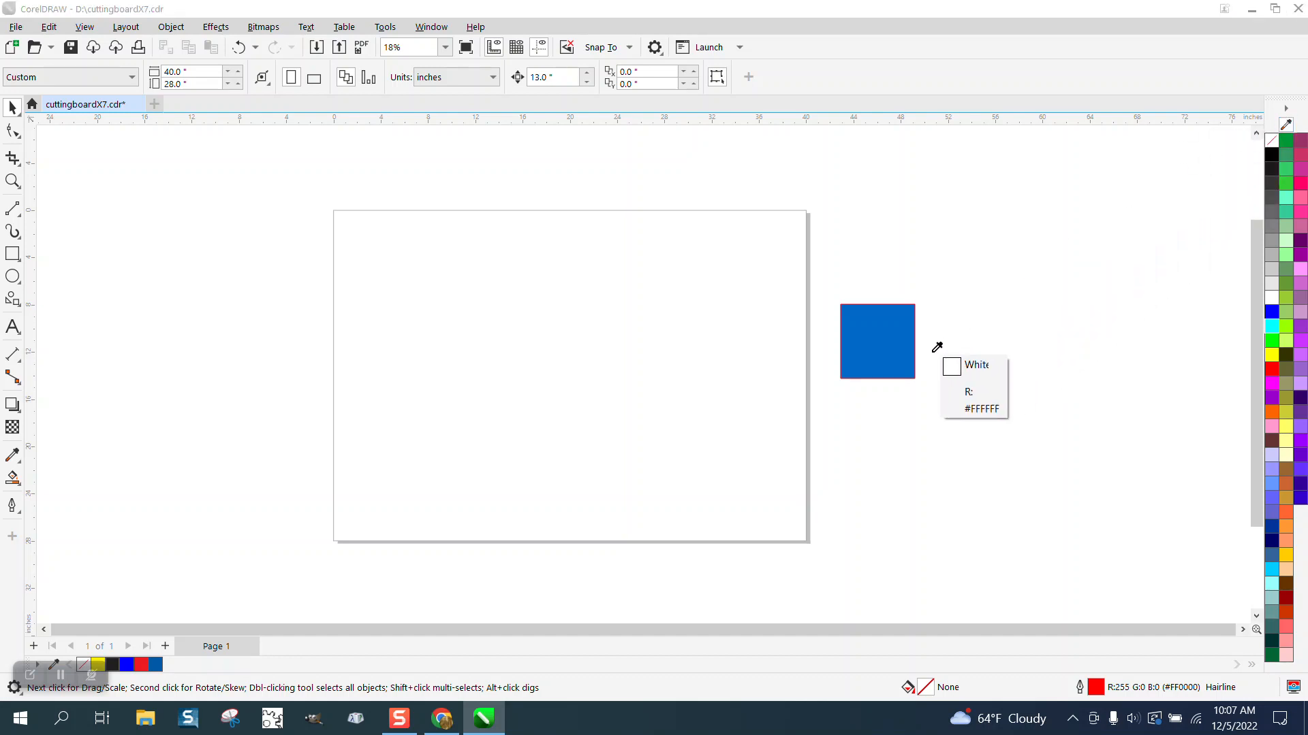
{"action": "left_click", "coordinate": [889, 346]}
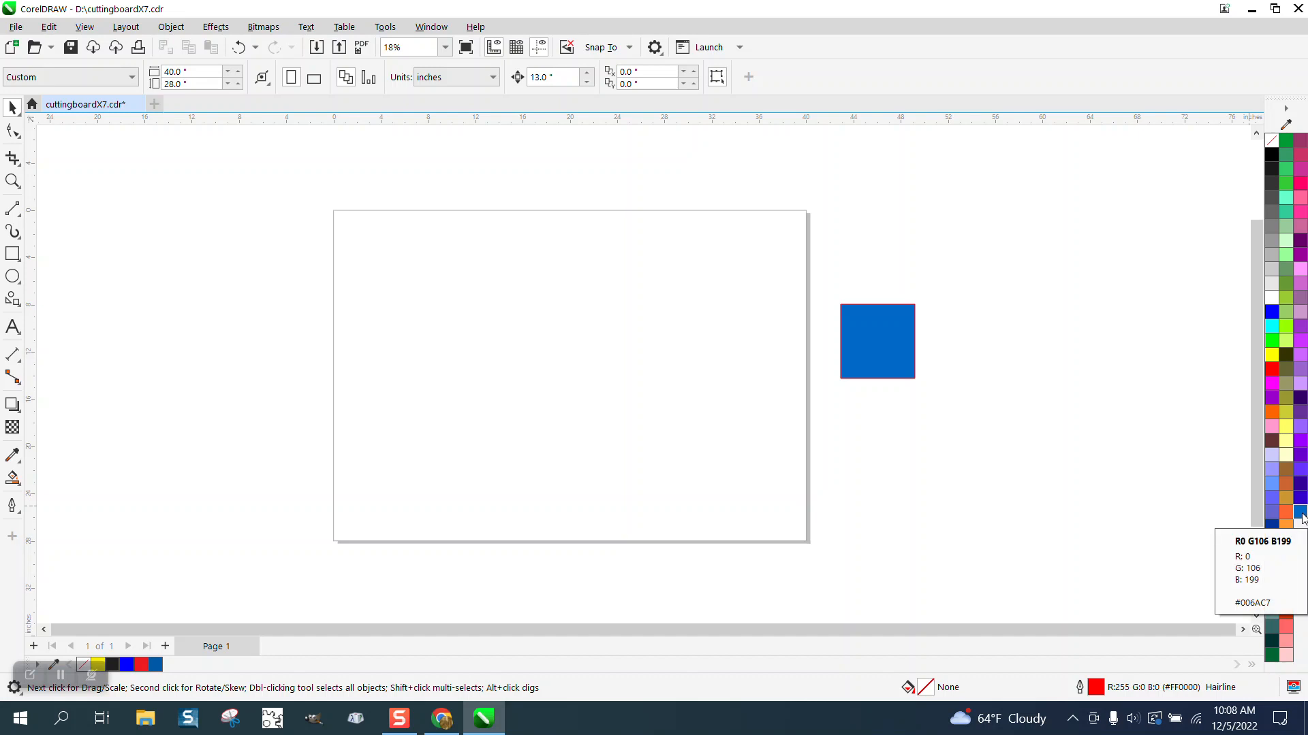
{"action": "left_click_drag", "start_coordinate": [1302, 518], "coordinate": [1275, 312]}
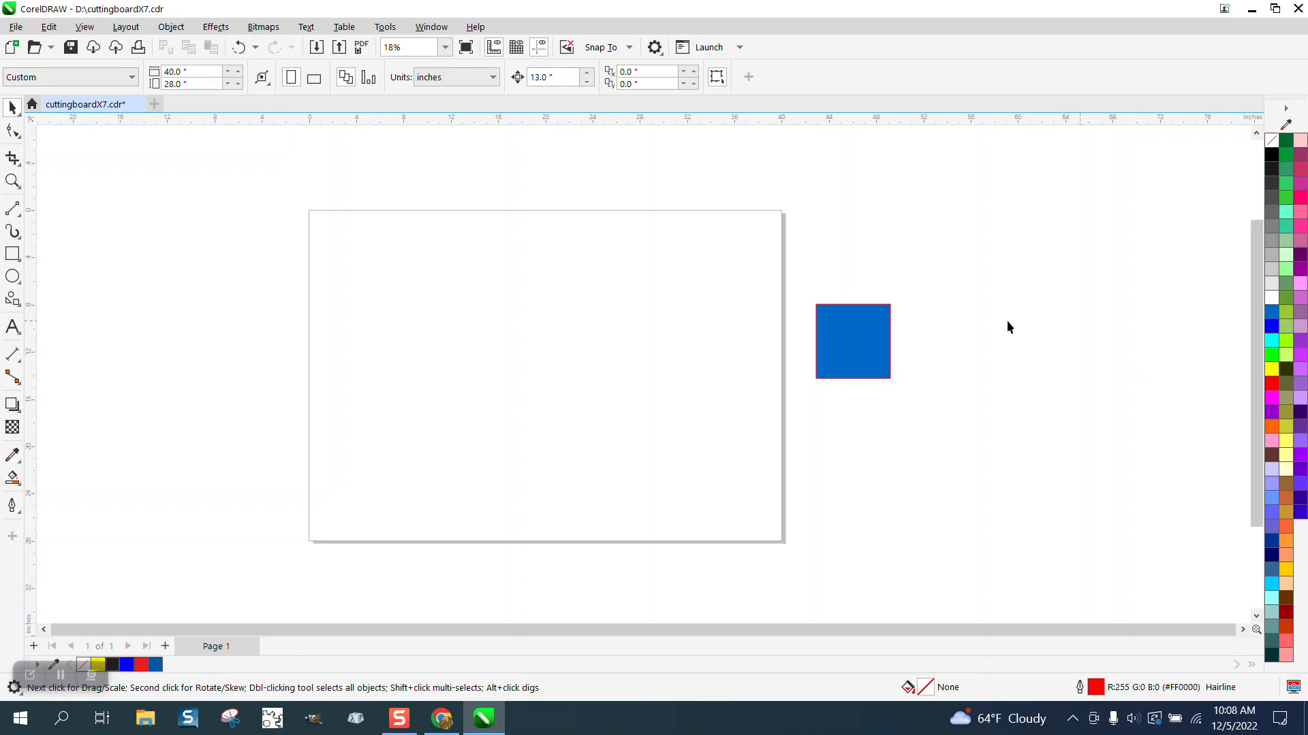
Step: Draw a rectangle about 10.2 by 5.6 inches right of the square, filling it with the custom blue swatch and finally the standard blue
{"action": "left_click", "coordinate": [15, 255]}
{"action": "left_click_drag", "start_coordinate": [960, 291], "coordinate": [1038, 396]}
{"action": "left_click", "coordinate": [12, 254]}
{"action": "left_click_drag", "start_coordinate": [985, 328], "coordinate": [1107, 396]}
{"action": "left_click", "coordinate": [1271, 311]}
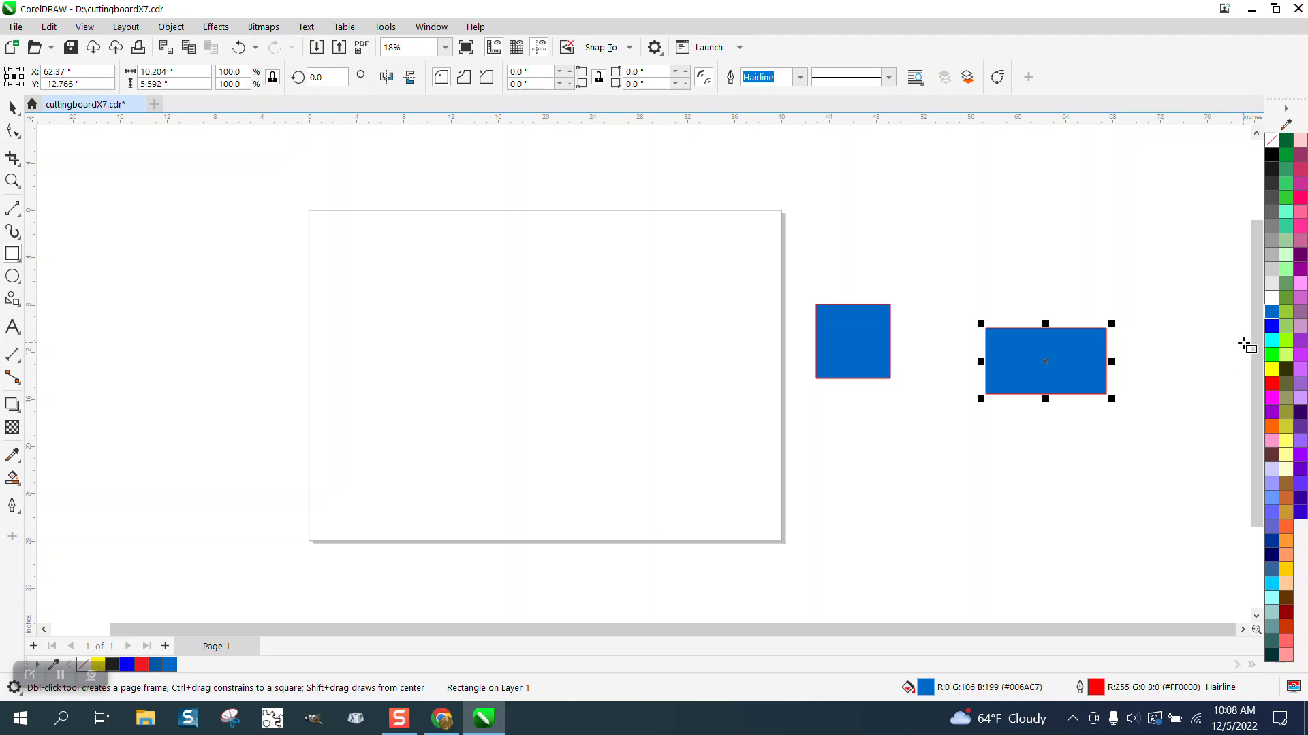
{"action": "left_click", "coordinate": [1271, 326]}
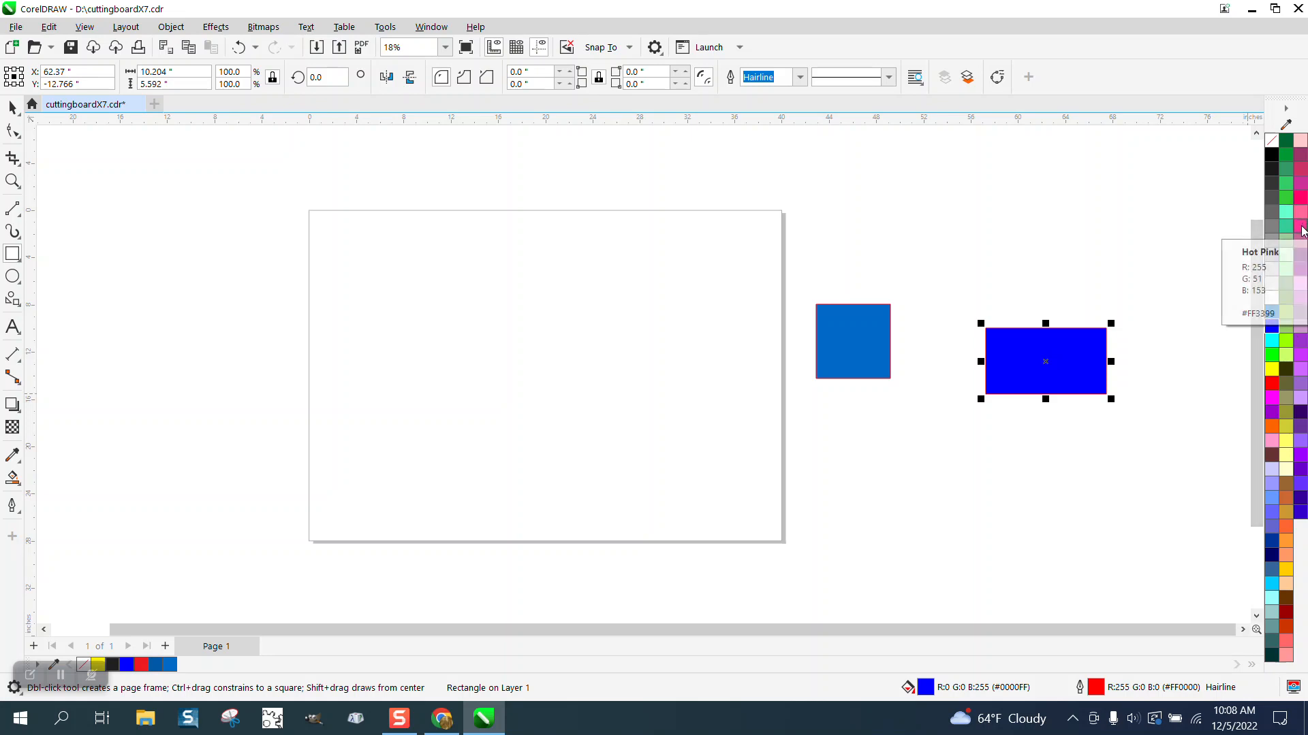
Step: Move the Hot Pink swatch in the palette to just below red
{"action": "mouse_move", "coordinate": [1301, 226]}
{"action": "left_mouse_down"}
{"action": "mouse_move", "coordinate": [1226, 239]}
{"action": "mouse_move", "coordinate": [1177, 354]}
{"action": "mouse_move", "coordinate": [1276, 396]}
{"action": "left_mouse_up"}
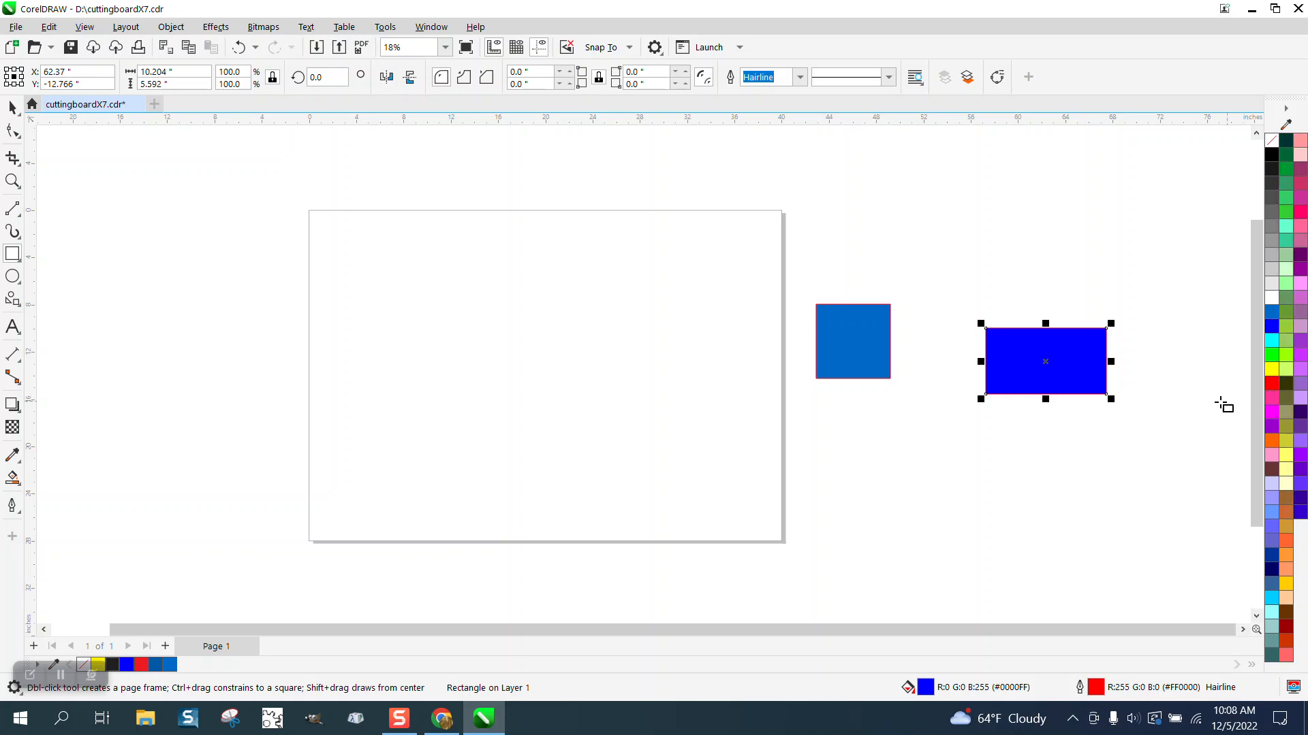
Step: Display the RGB palette in a single row and delete the standard blue rectangle
{"action": "left_click", "coordinate": [1286, 108]}
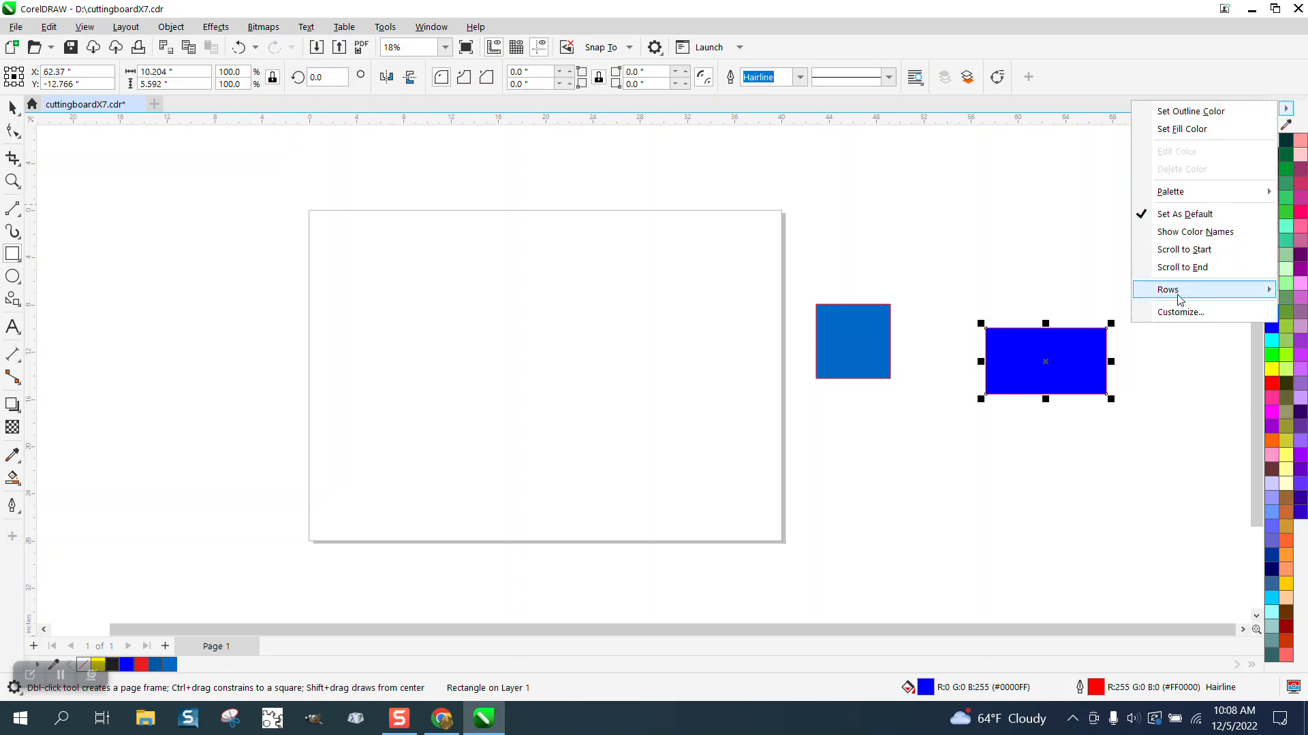
{"action": "mouse_move", "coordinate": [1179, 299]}
{"action": "left_click", "coordinate": [1067, 289]}
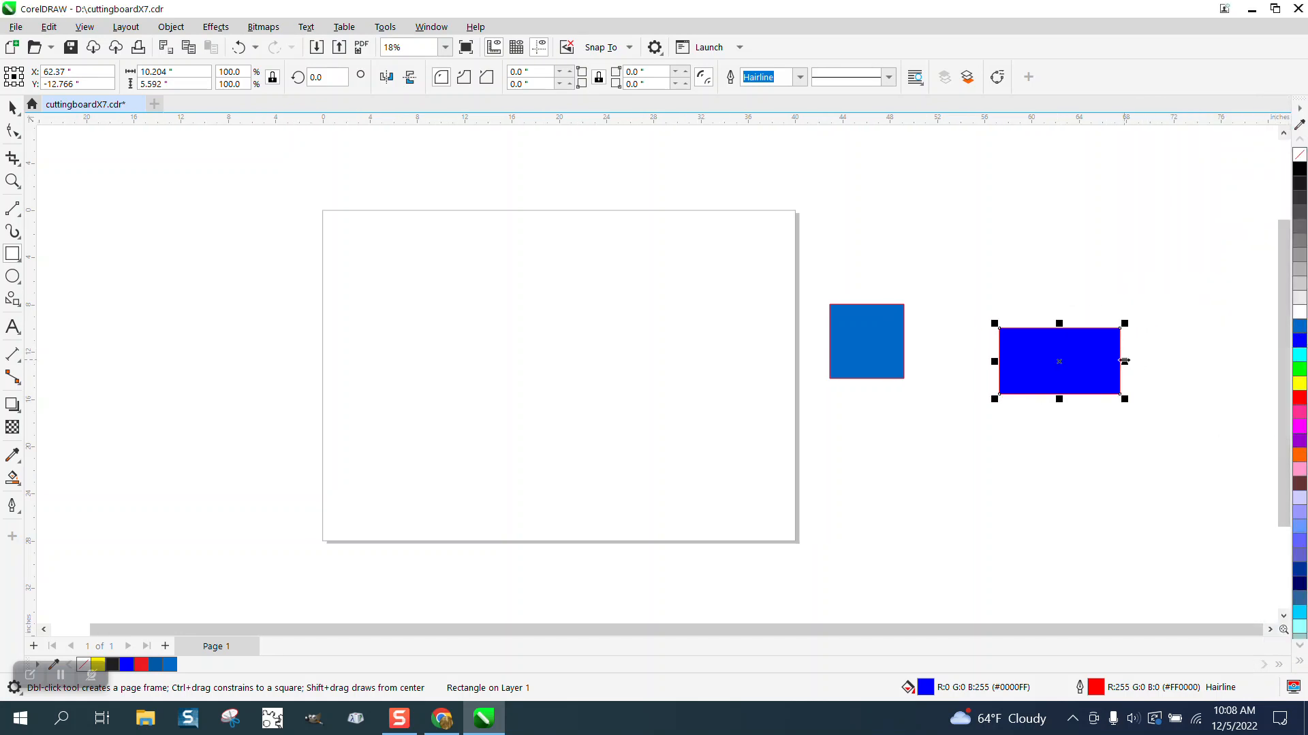
{"action": "key", "text": "Delete"}
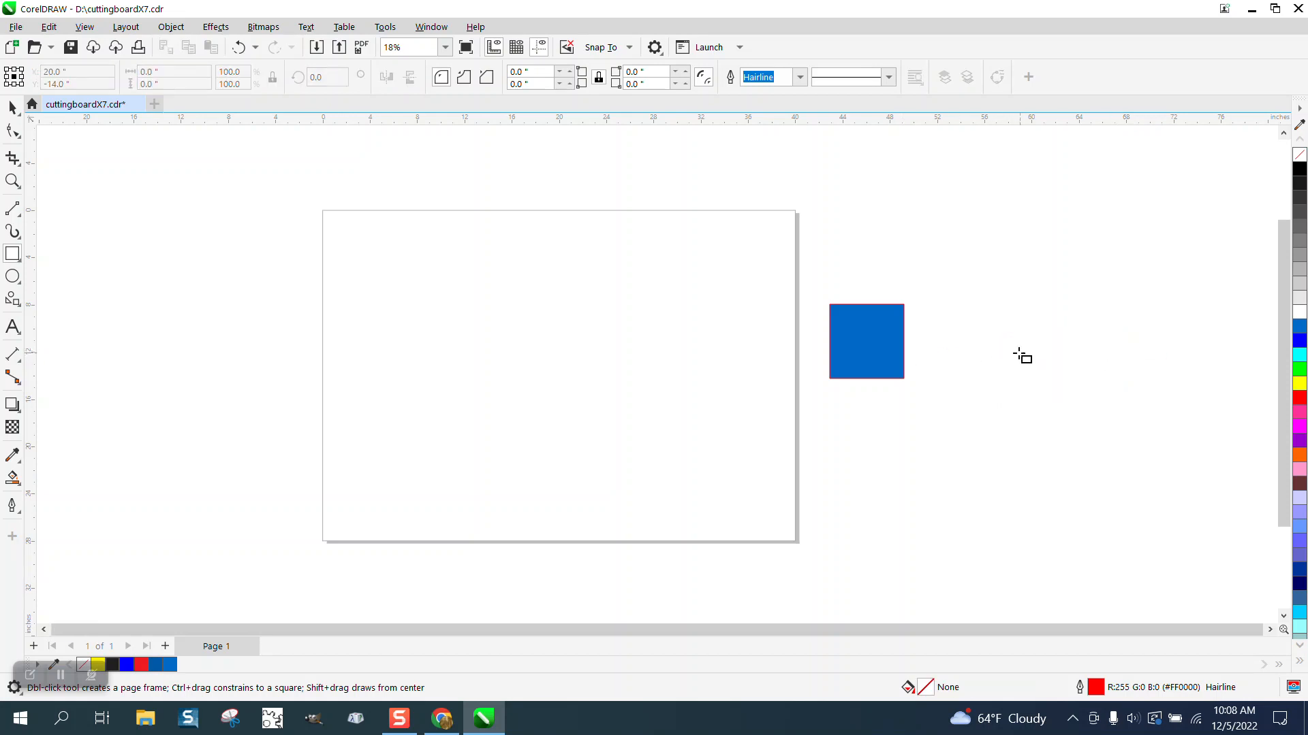
{"action": "left_click", "coordinate": [13, 107]}
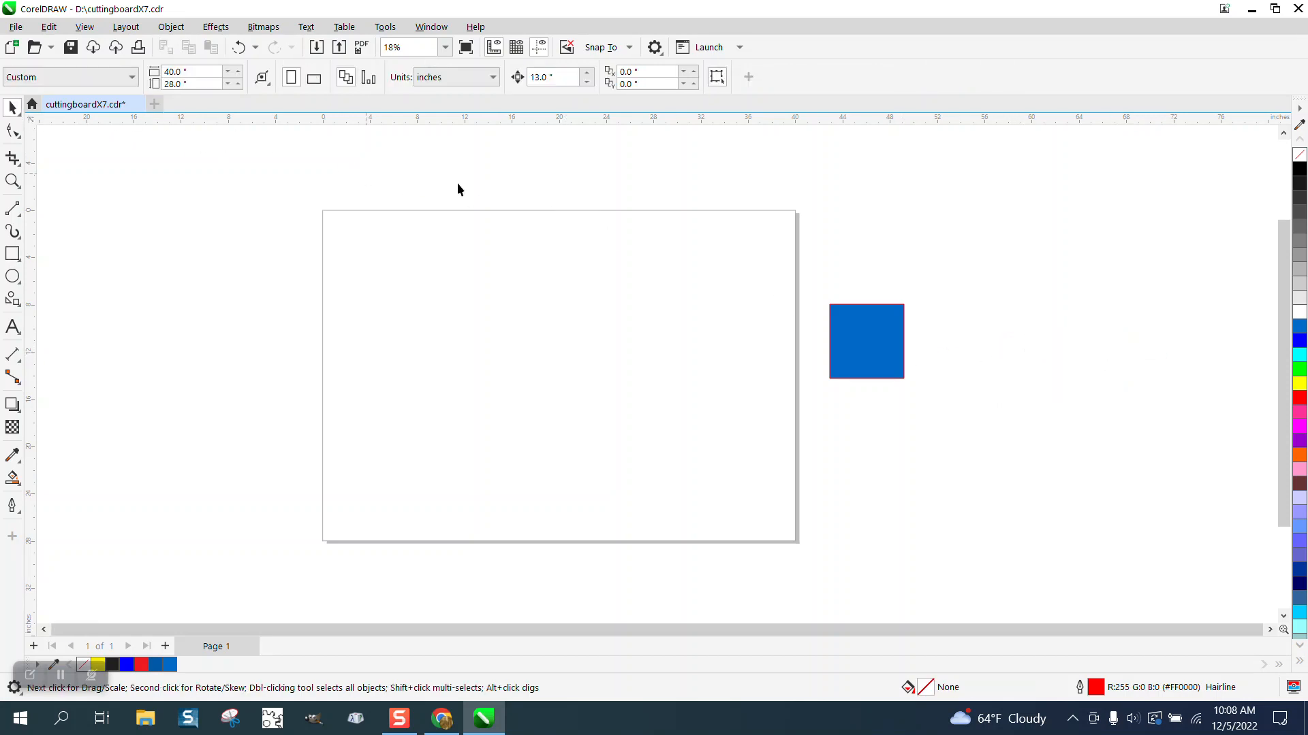
Step: Open the RGB palette for editing with the custom blue swatch selected and delete R0 G106 B199 from it
{"action": "left_click", "coordinate": [1300, 333]}
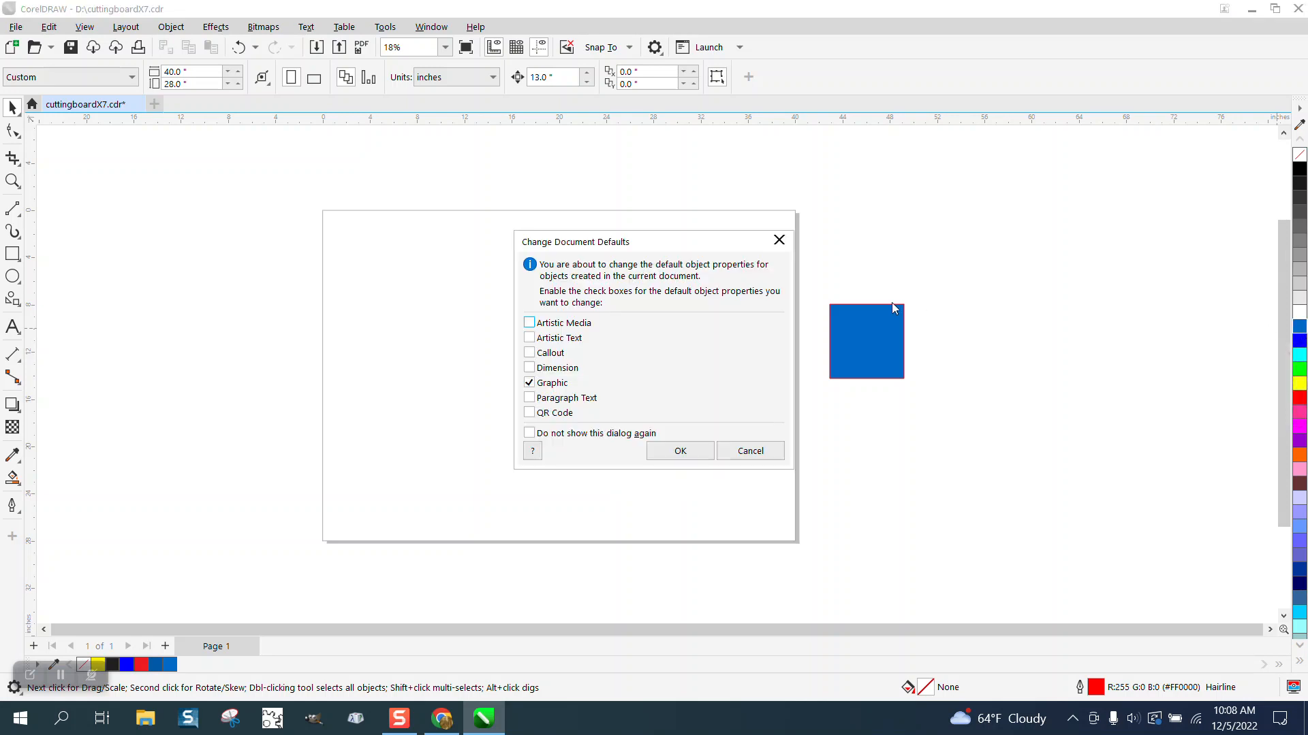
{"action": "left_click", "coordinate": [750, 451]}
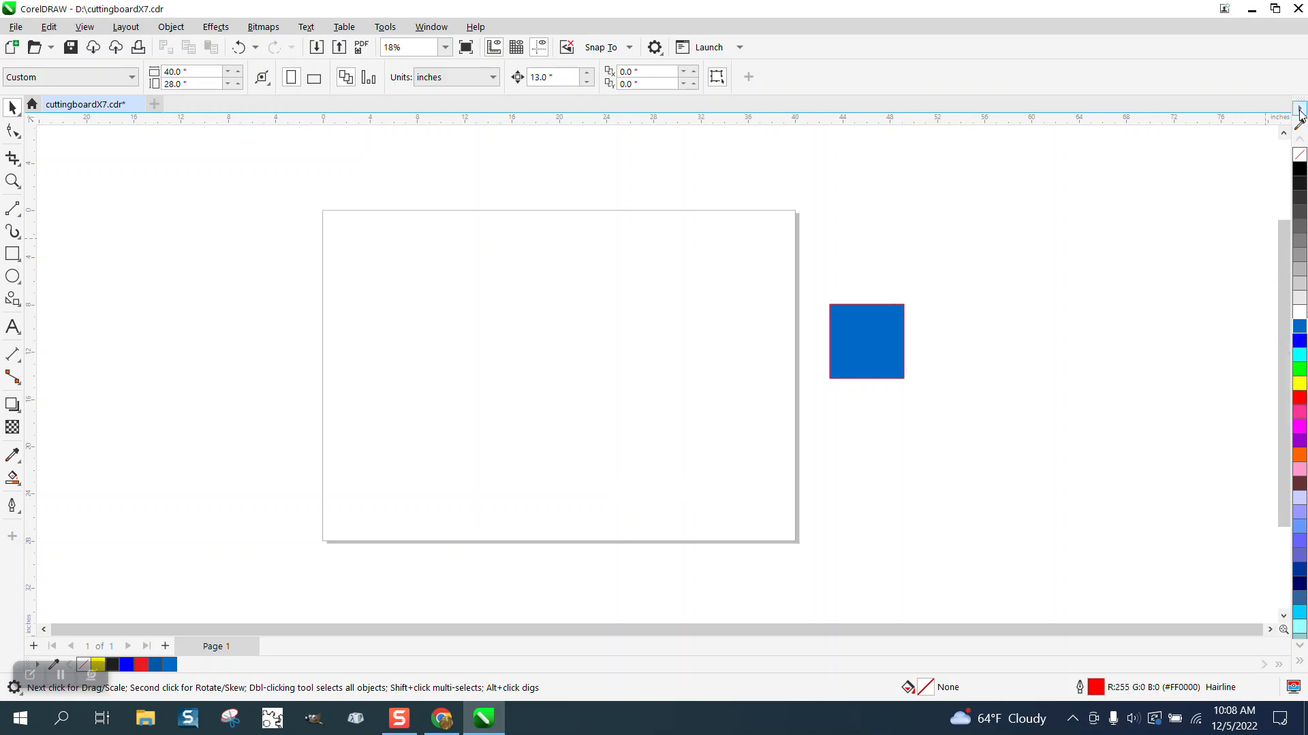
{"action": "left_click", "coordinate": [1299, 109]}
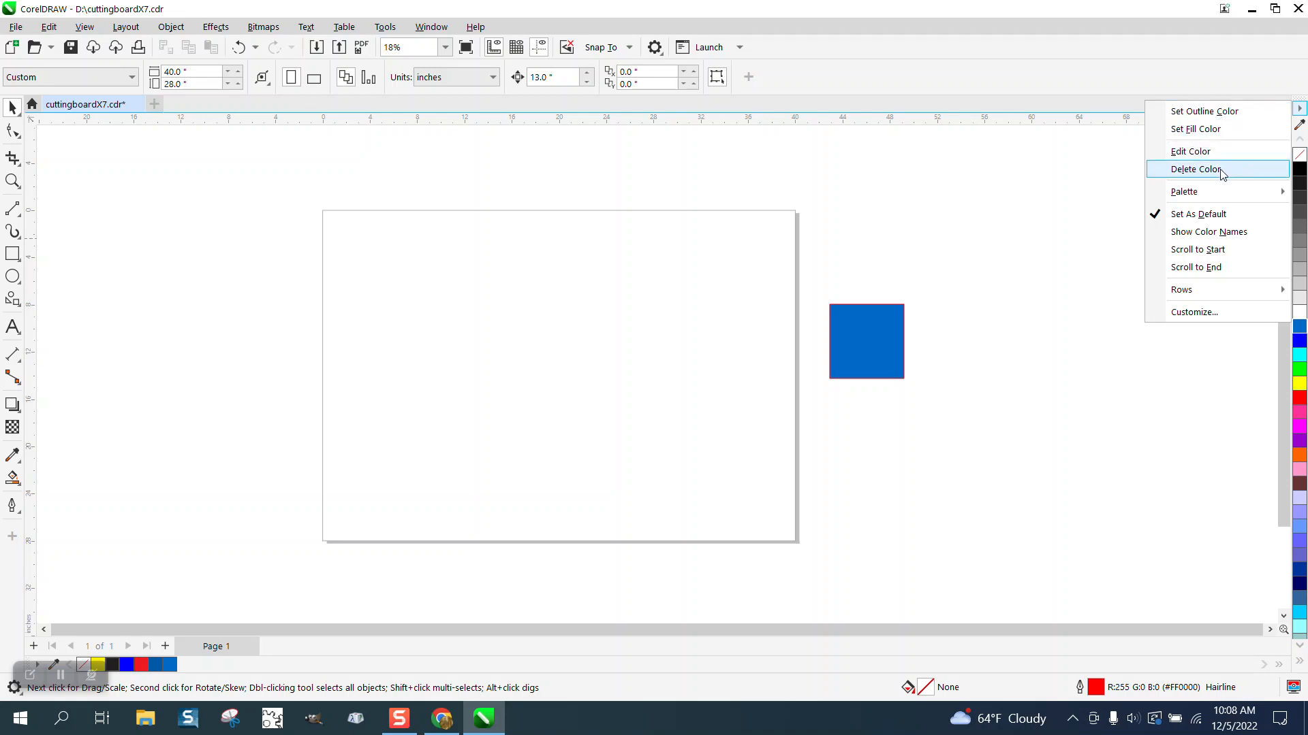
{"action": "left_click", "coordinate": [1190, 152]}
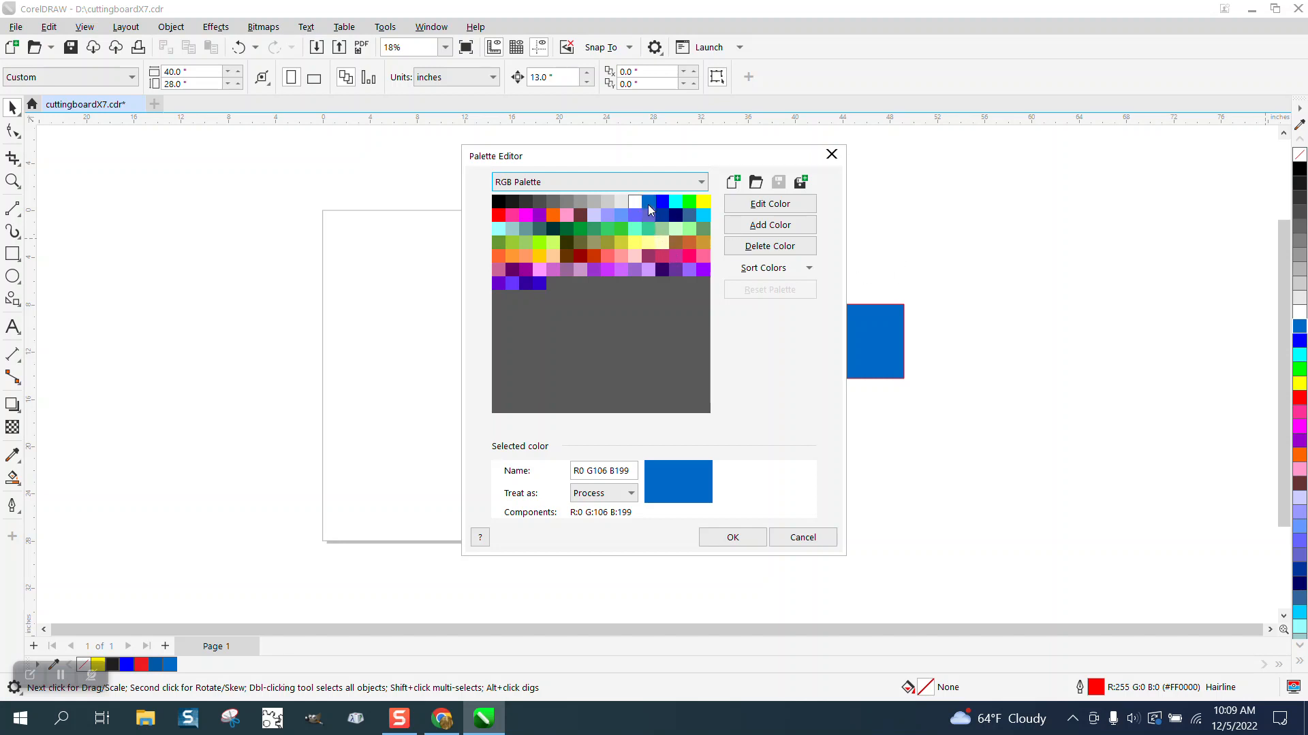
{"action": "left_click", "coordinate": [777, 247]}
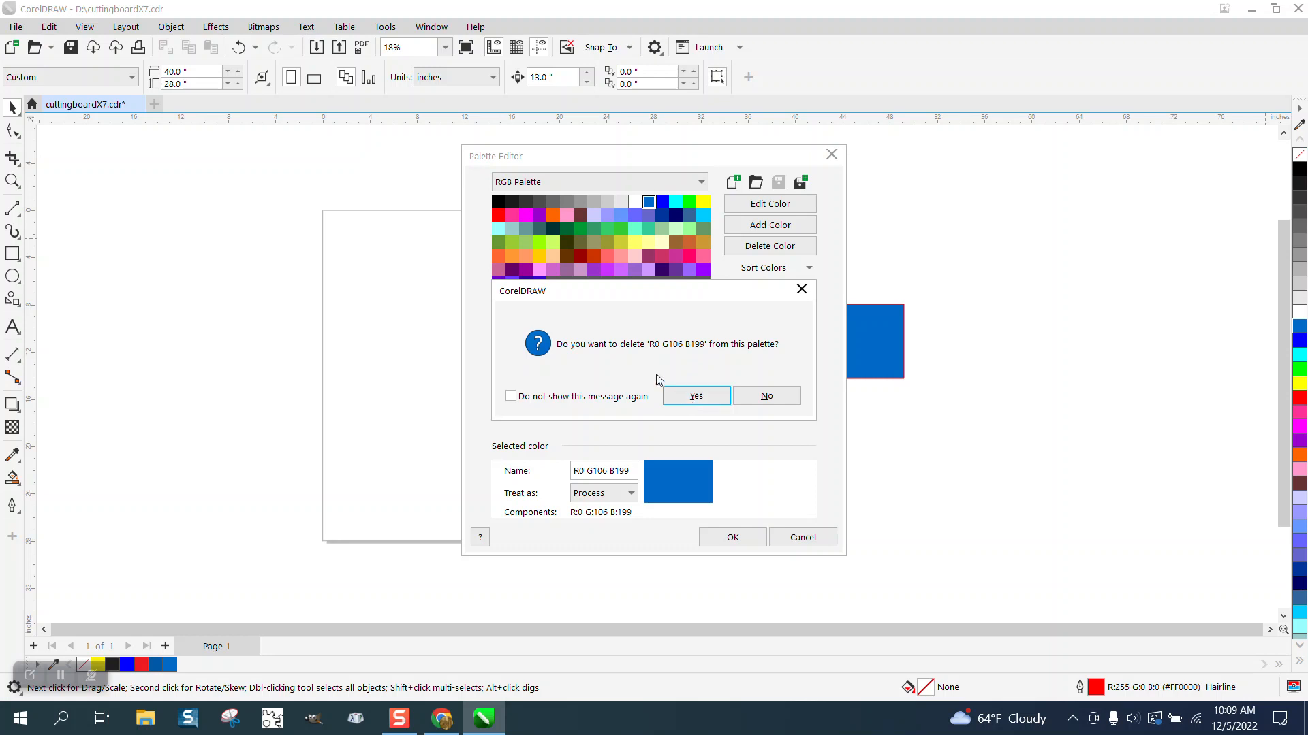
{"action": "left_click", "coordinate": [695, 396]}
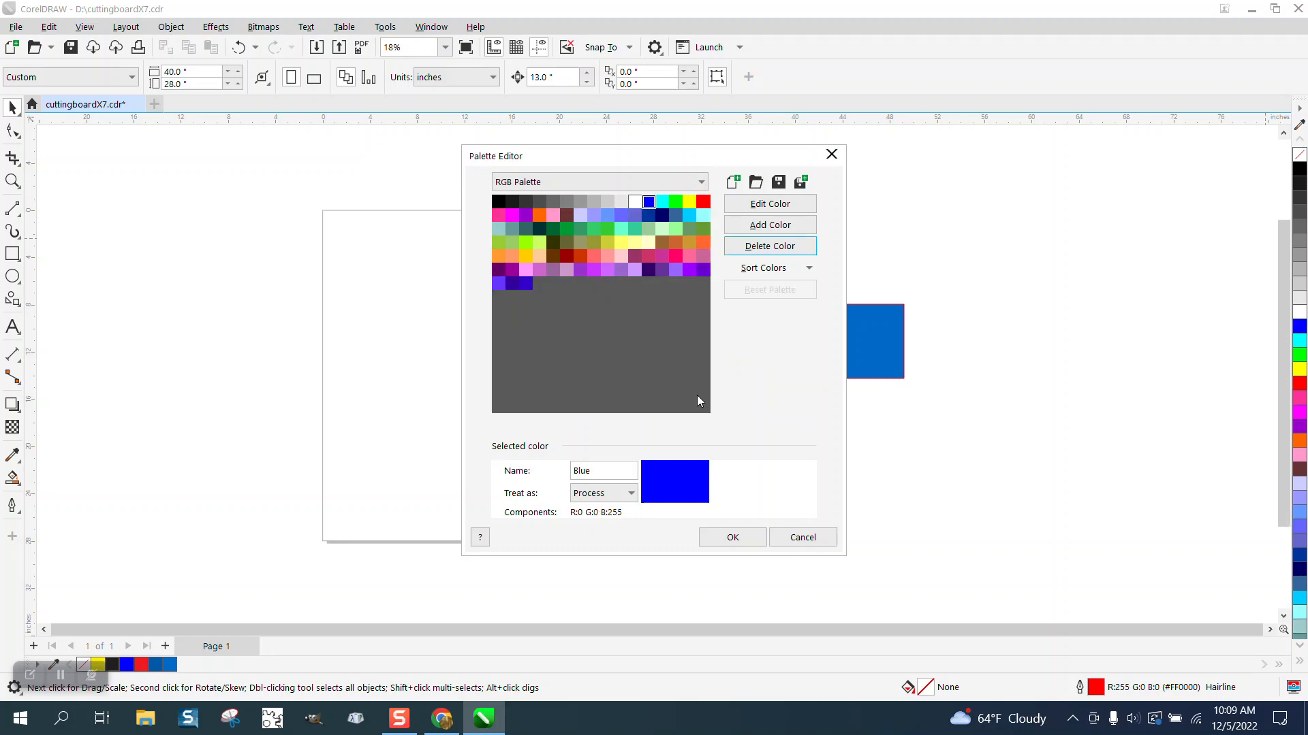
Step: Delete the Hot Pink color from the RGB palette in the Palette Editor
{"action": "left_click", "coordinate": [498, 216]}
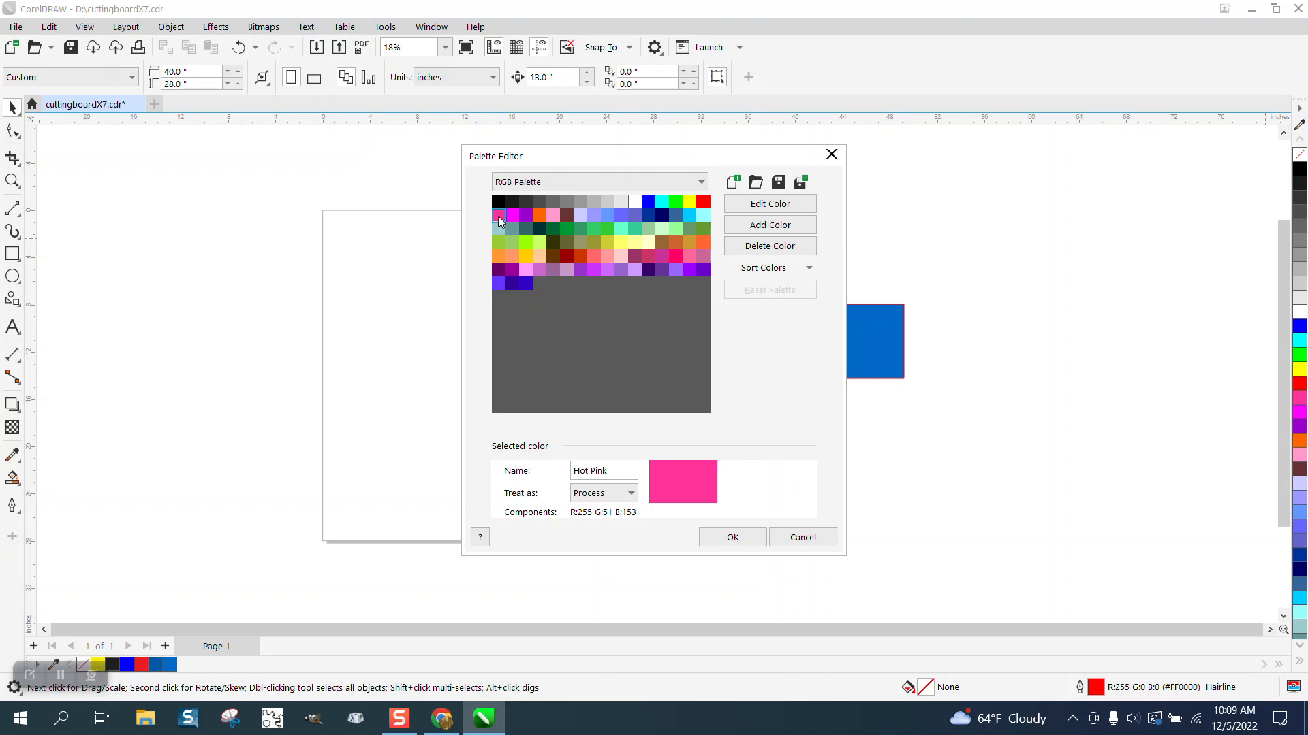
{"action": "left_click", "coordinate": [775, 247]}
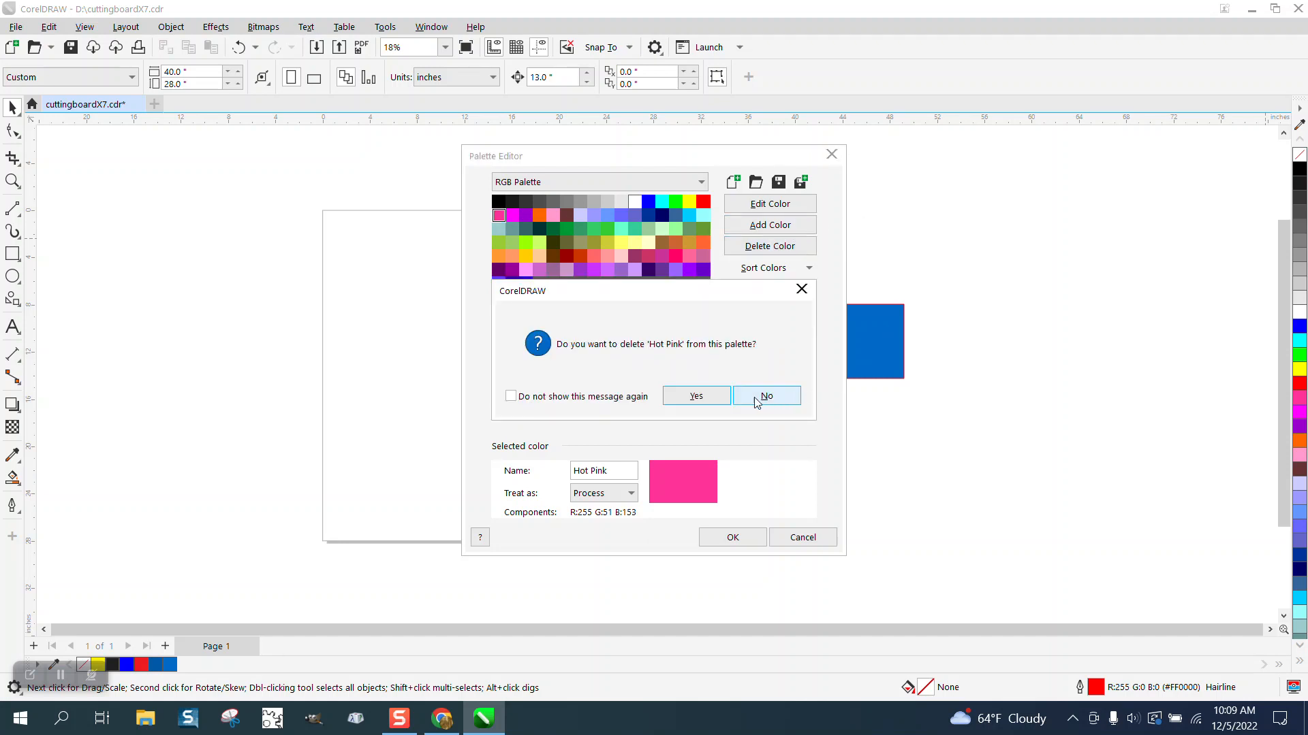
{"action": "left_click", "coordinate": [726, 401]}
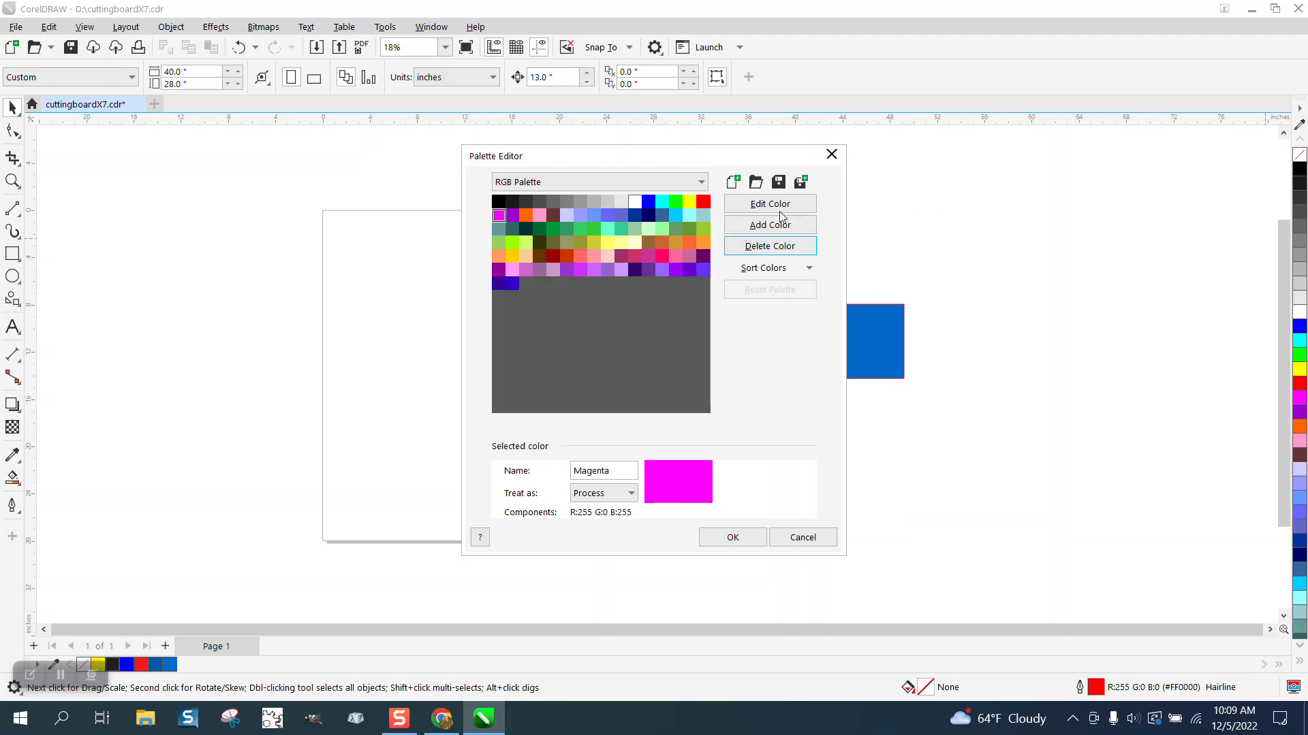
Step: Open Deep Blue for color editing, view the list of color names, and close the Palette Editor without saving the palette changes
{"action": "left_click", "coordinate": [513, 284]}
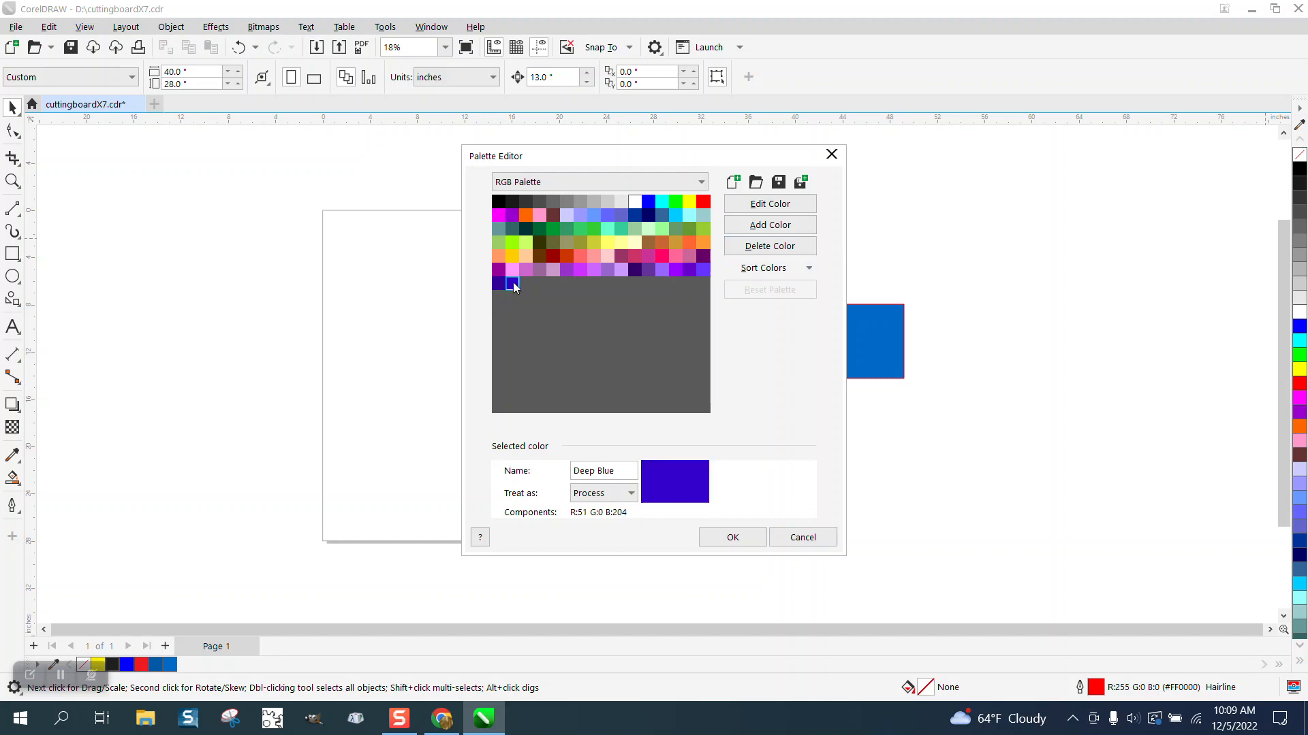
{"action": "left_click", "coordinate": [767, 206]}
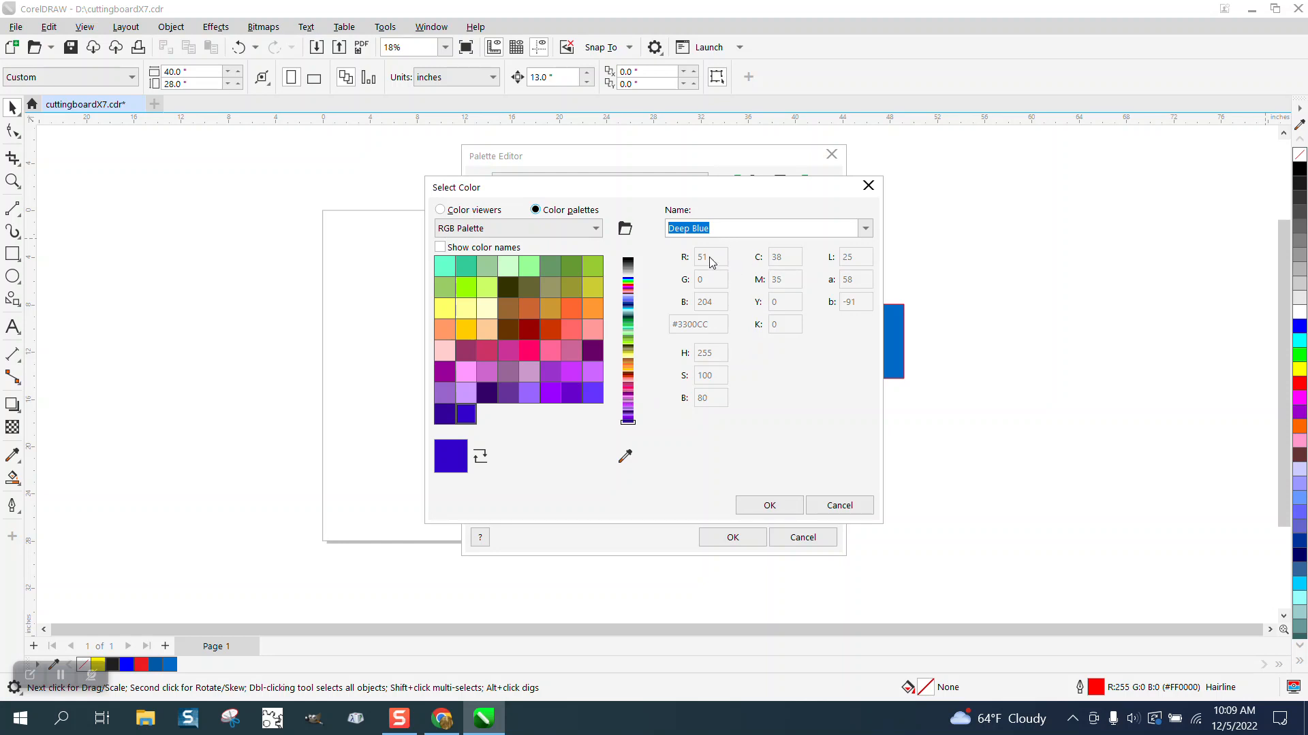
{"action": "left_click", "coordinate": [866, 230]}
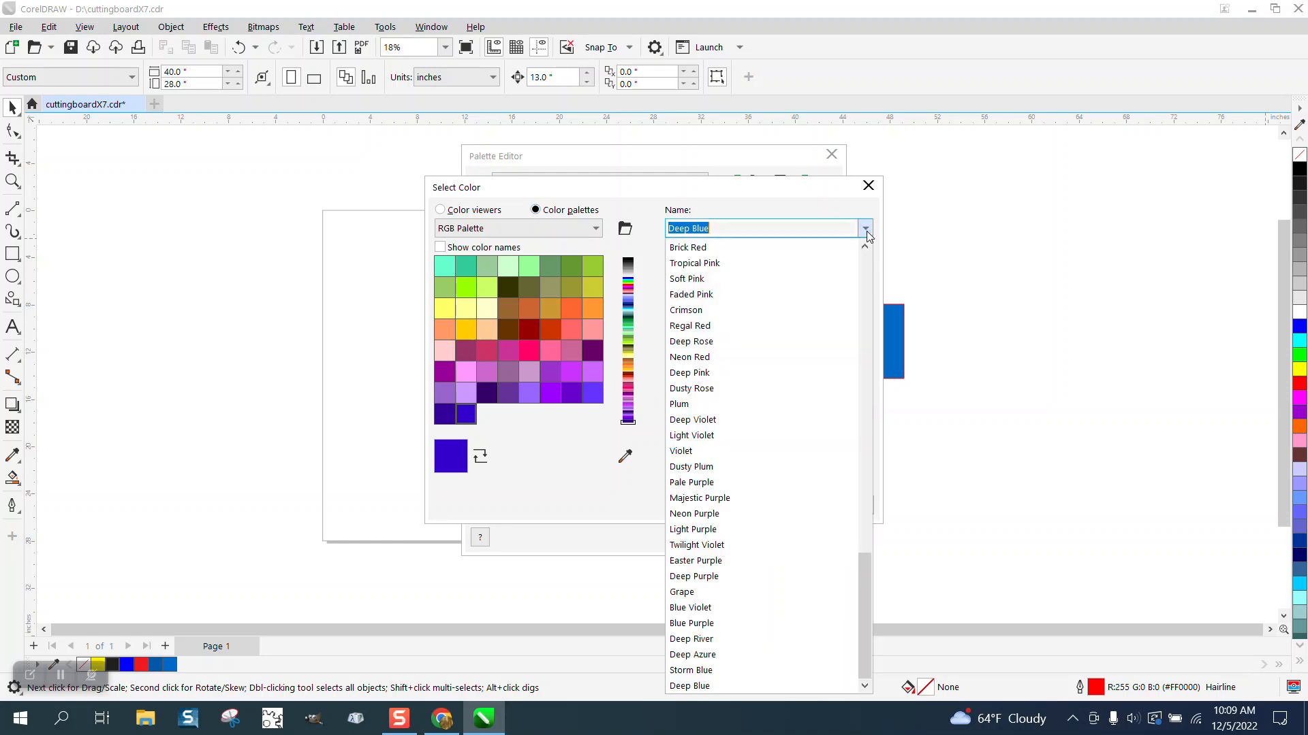
{"action": "left_click", "coordinate": [971, 216]}
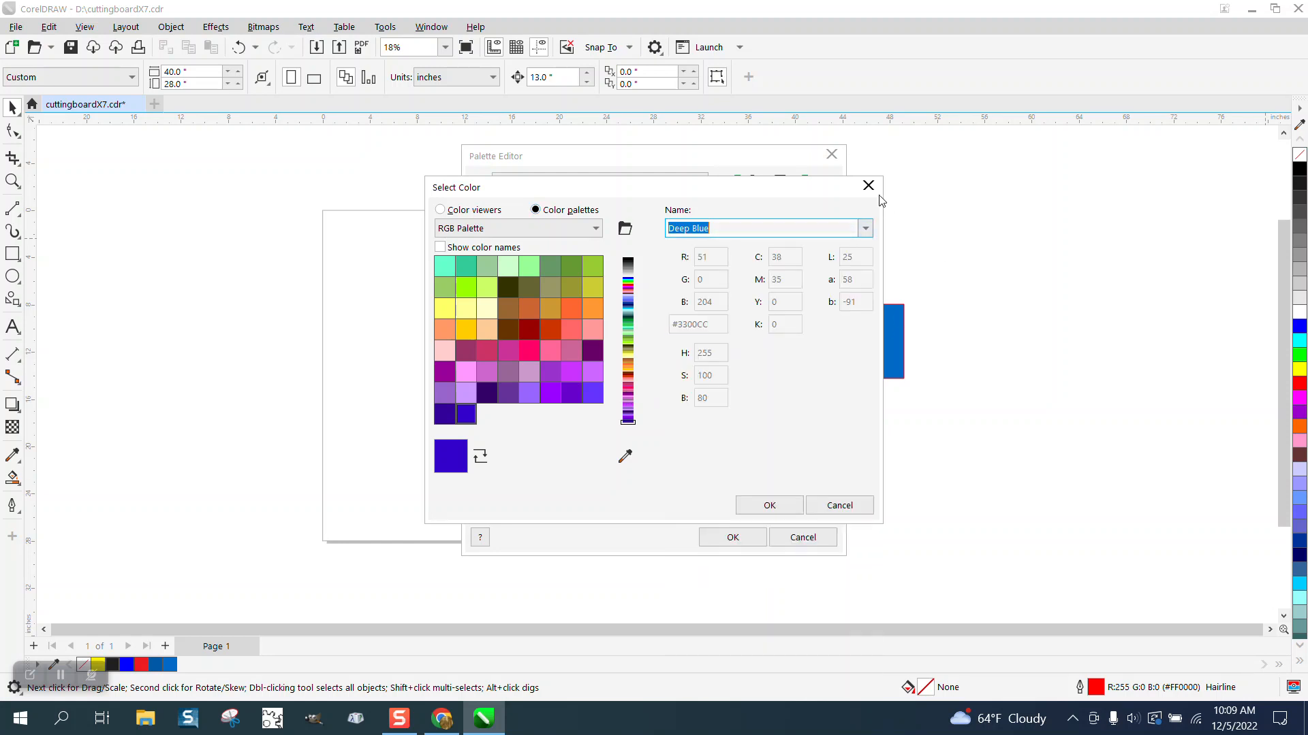
{"action": "left_click", "coordinate": [867, 185]}
{"action": "left_click", "coordinate": [832, 154]}
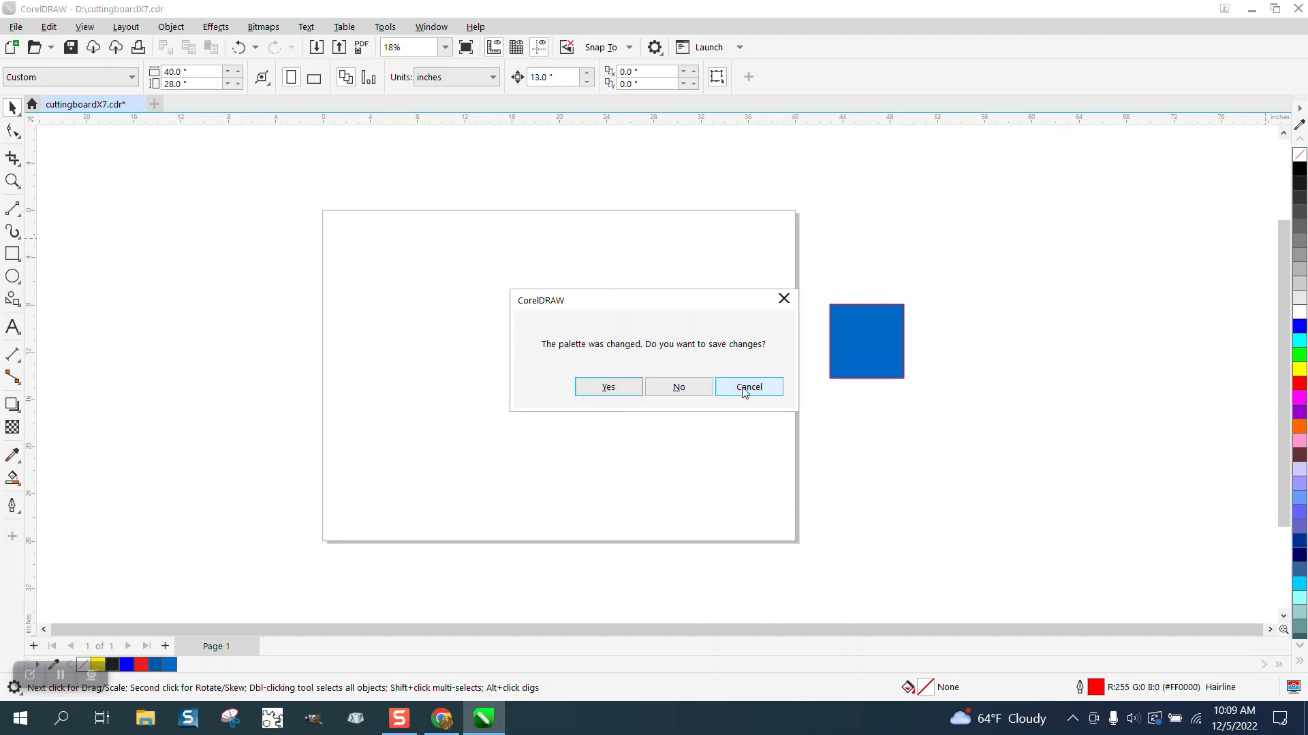
{"action": "left_click", "coordinate": [679, 392]}
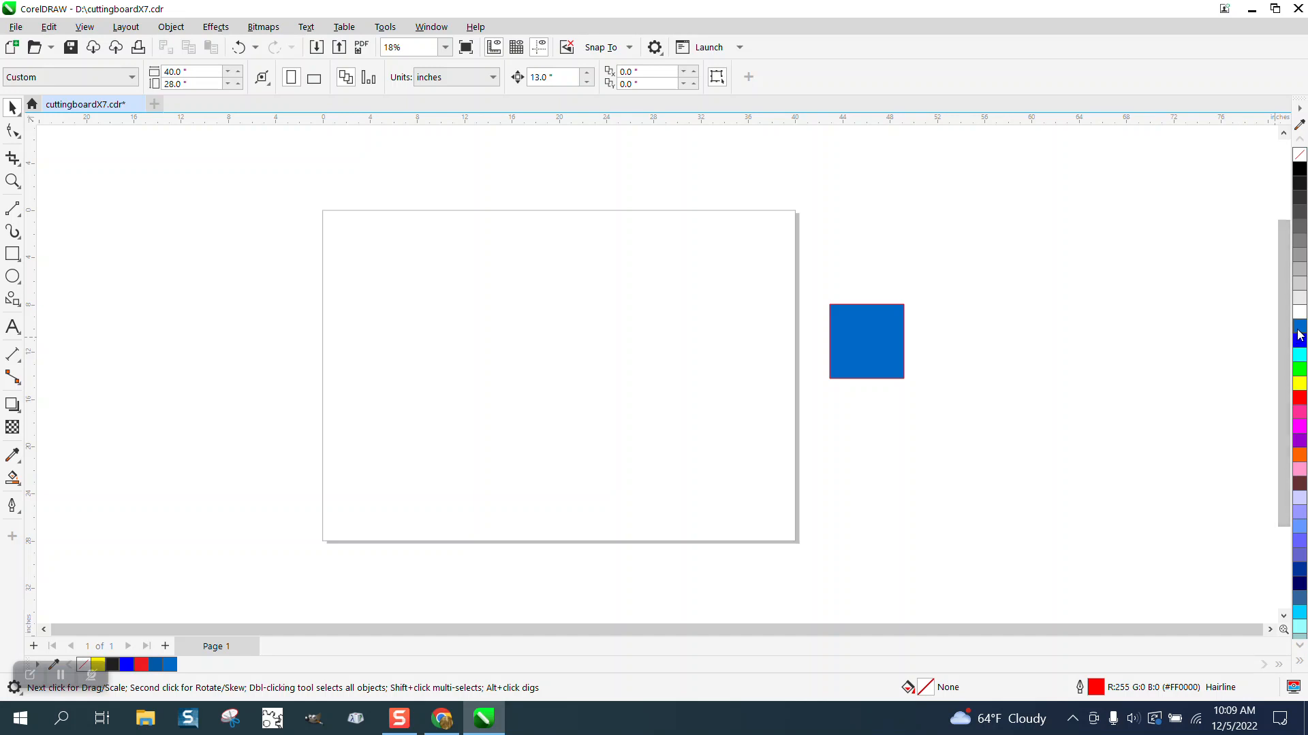
Step: Move the custom blue square right to about X 54.1, Y -10.5 inches and apply a standard blue Smart Fill to it
{"action": "left_click", "coordinate": [12, 180]}
{"action": "left_click_drag", "start_coordinate": [814, 283], "coordinate": [959, 402]}
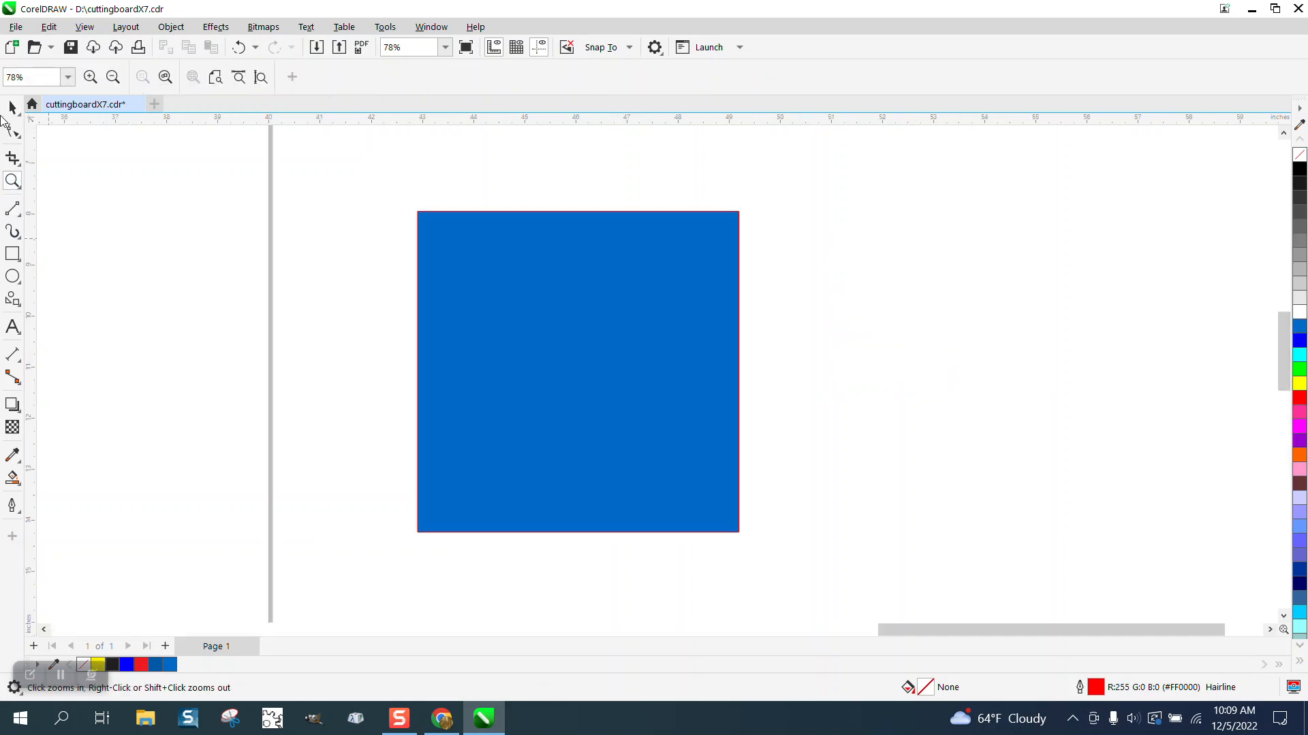
{"action": "left_click", "coordinate": [13, 108]}
{"action": "left_click", "coordinate": [544, 299]}
{"action": "left_click_drag", "start_coordinate": [769, 320], "coordinate": [995, 280]}
{"action": "scroll", "coordinate": [713, 272], "scroll_direction": "down", "scroll_amount": 2}
{"action": "scroll", "coordinate": [715, 276], "scroll_direction": "down", "scroll_amount": 1}
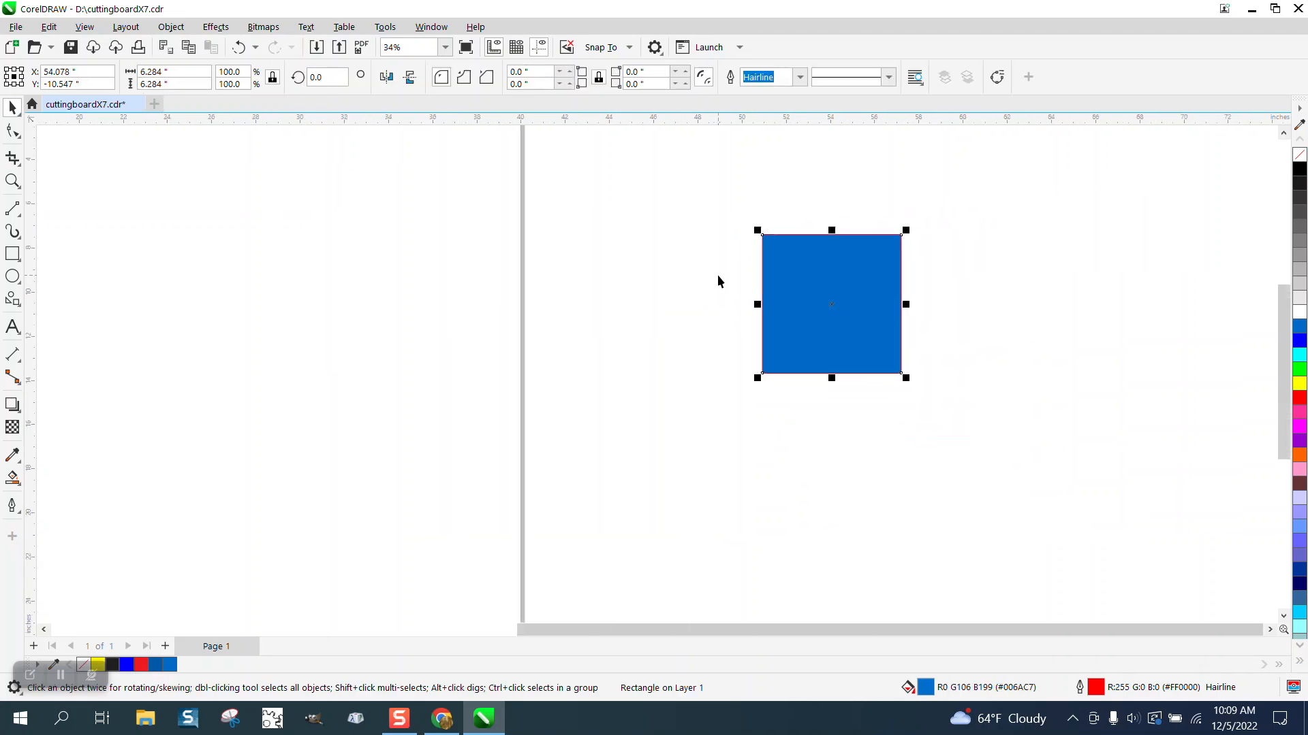
{"action": "left_click", "coordinate": [13, 478]}
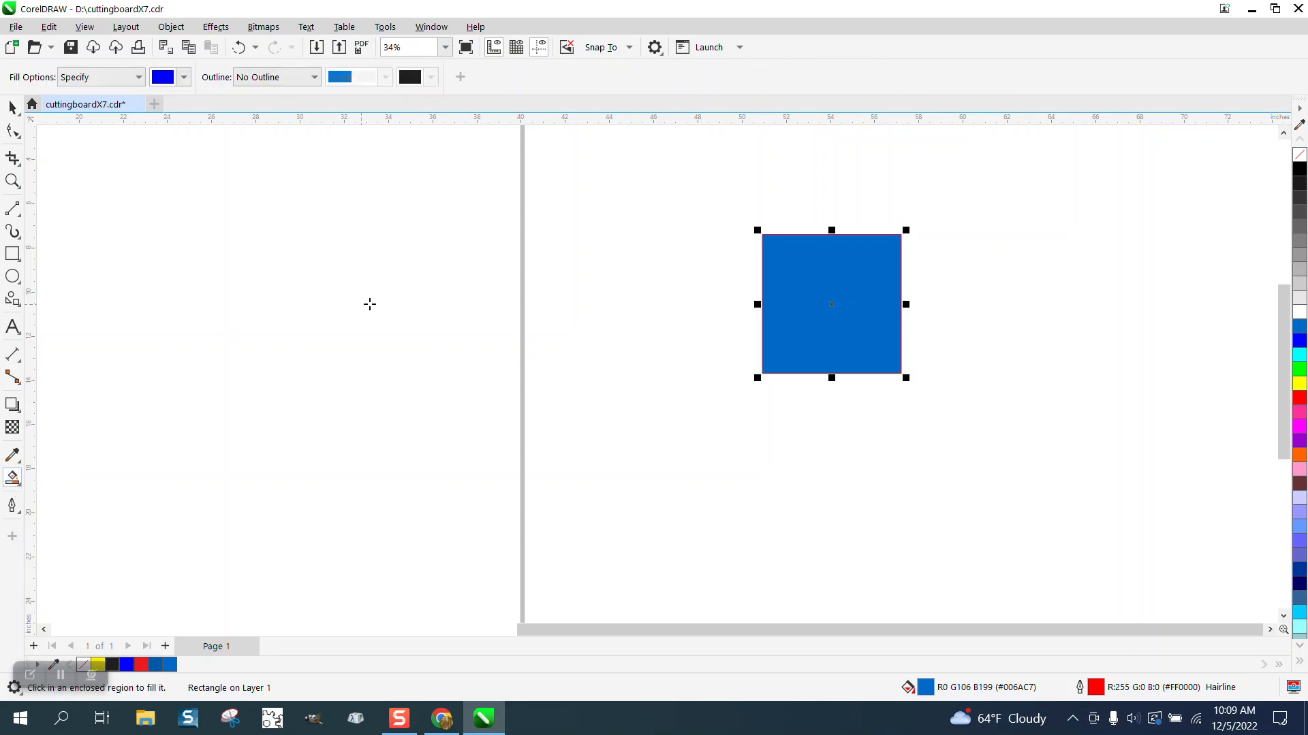
{"action": "left_click", "coordinate": [687, 359]}
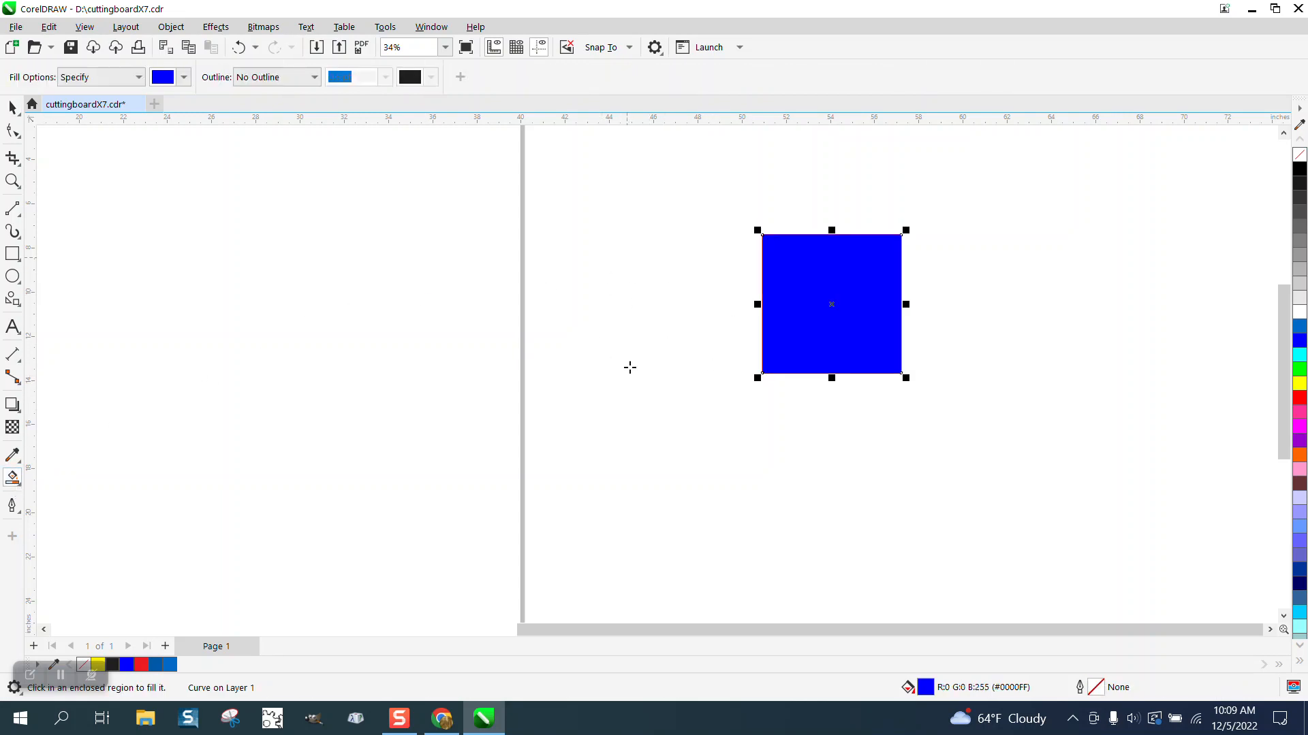
Step: Draw an unfilled rectangle about 6.5 by 8 inches between the page edge and the blue square
{"action": "left_click", "coordinate": [12, 253]}
{"action": "left_click_drag", "start_coordinate": [560, 260], "coordinate": [705, 436]}
{"action": "key", "text": "space"}
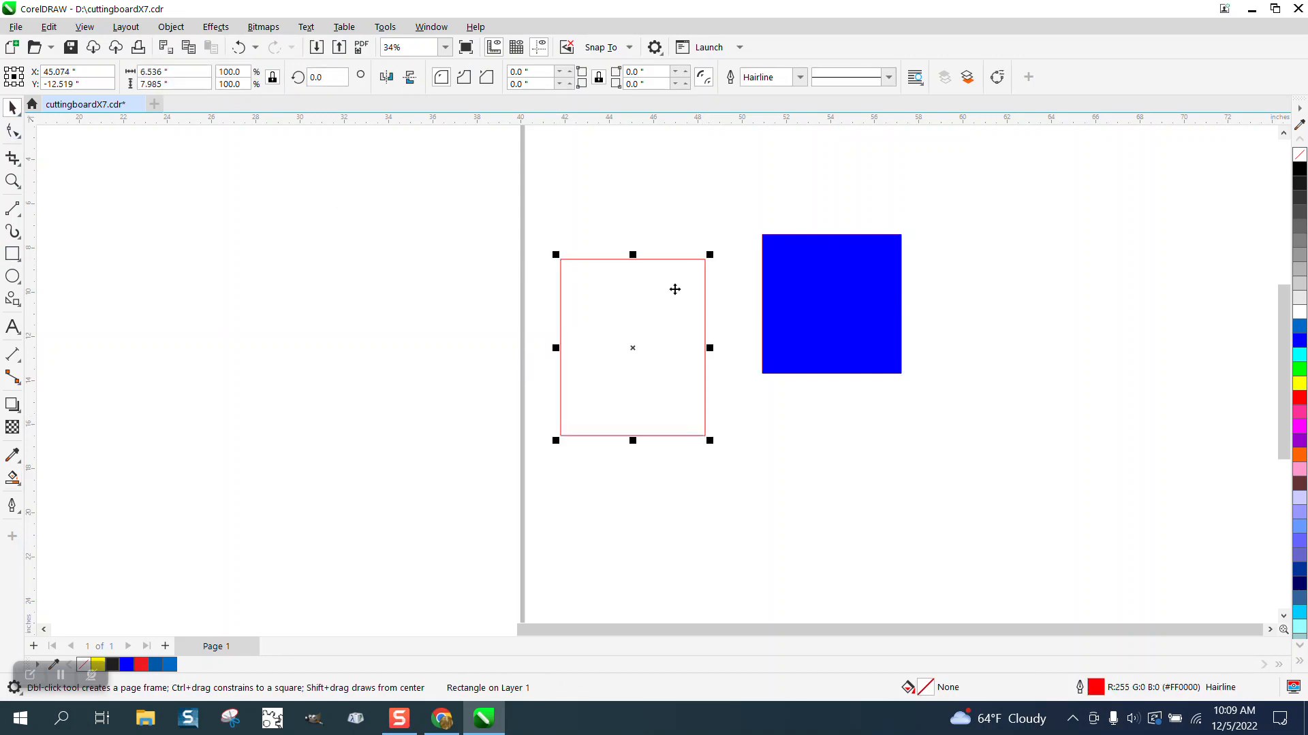
Step: Tint the blue fill object by mixing in white seven times, to R134 G134 B255
{"action": "left_click", "coordinate": [824, 321]}
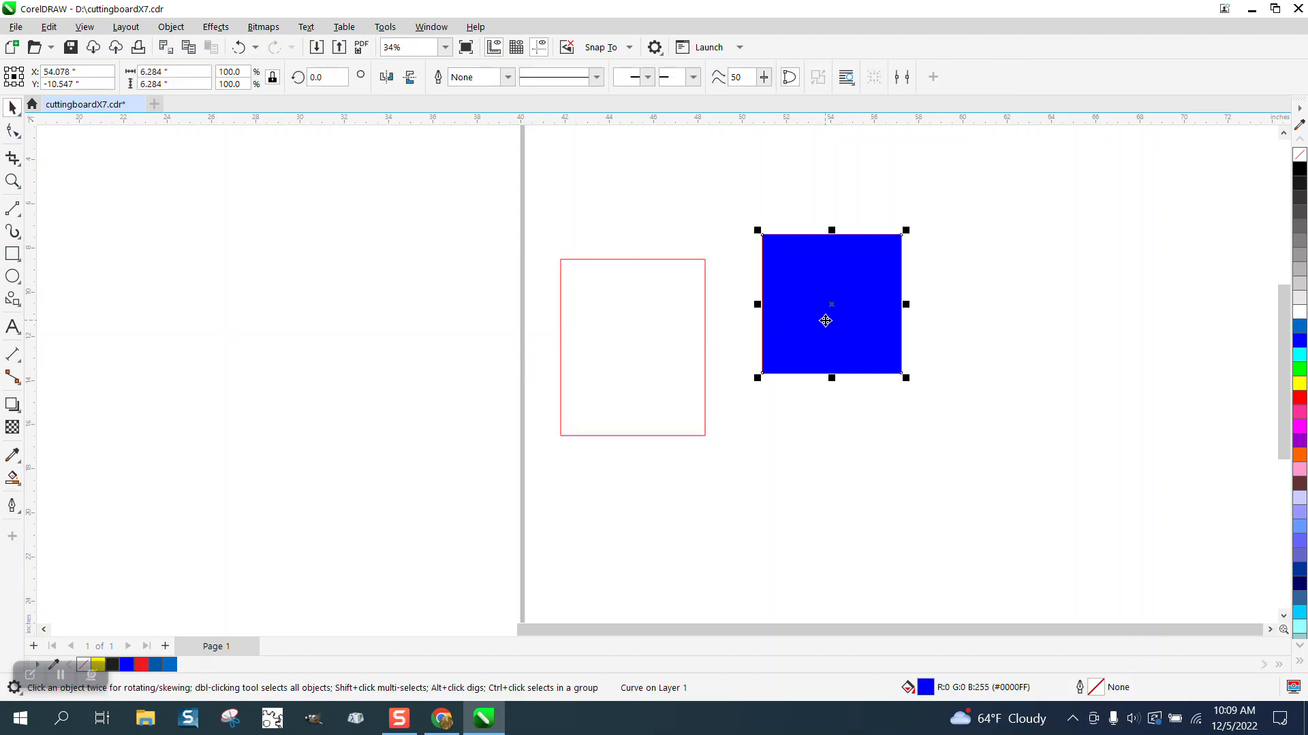
{"action": "left_click", "coordinate": [1299, 311], "text": "ctrl"}
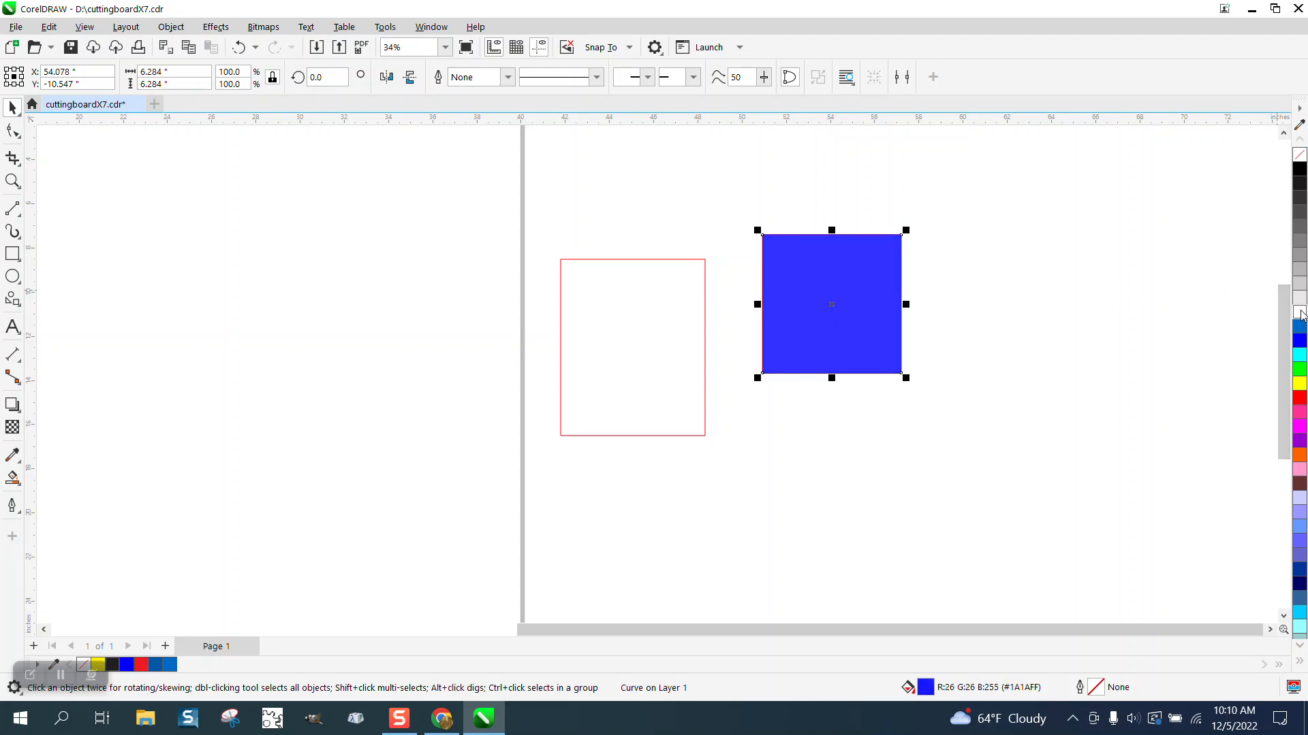
{"action": "left_click", "coordinate": [1299, 312], "text": "ctrl"}
{"action": "left_click", "coordinate": [1299, 311], "text": "ctrl"}
{"action": "left_click", "coordinate": [1300, 311], "text": "ctrl"}
{"action": "left_click", "coordinate": [1300, 312], "text": "ctrl"}
{"action": "left_click", "coordinate": [1300, 312], "text": "ctrl"}
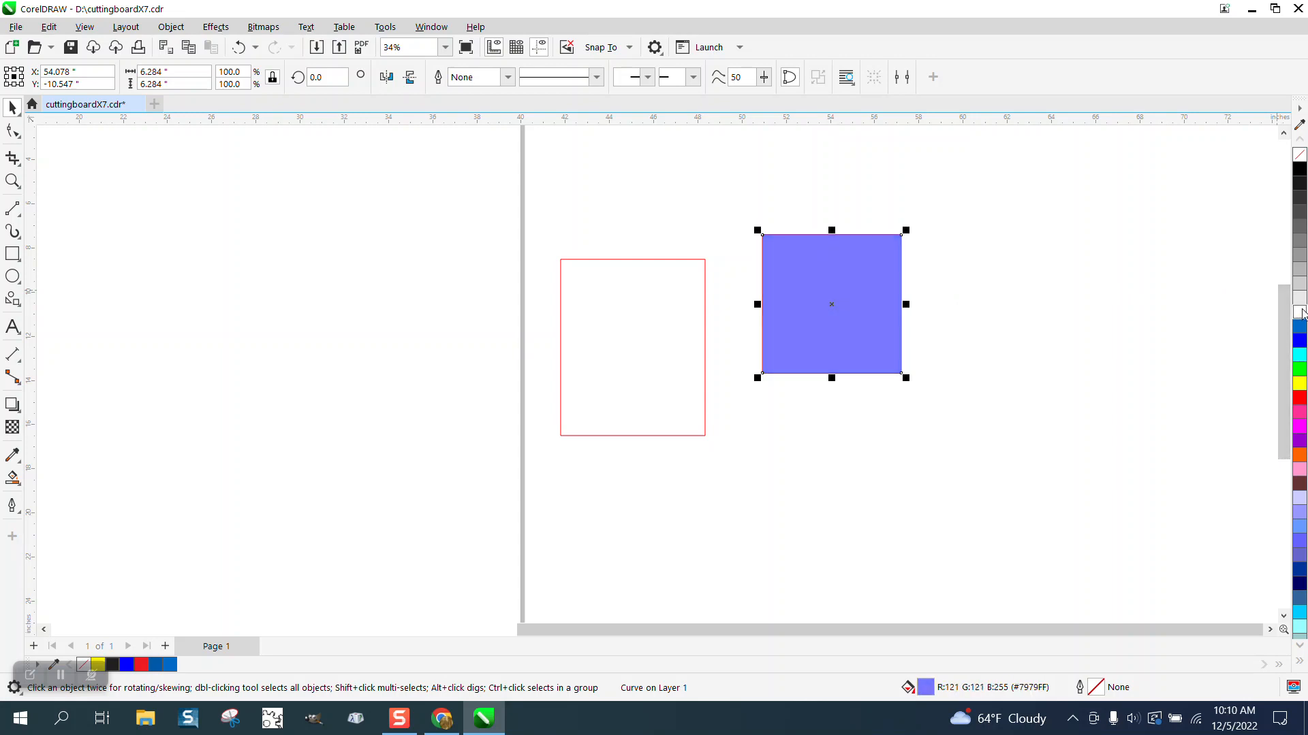
{"action": "left_click", "coordinate": [1300, 312], "text": "ctrl"}
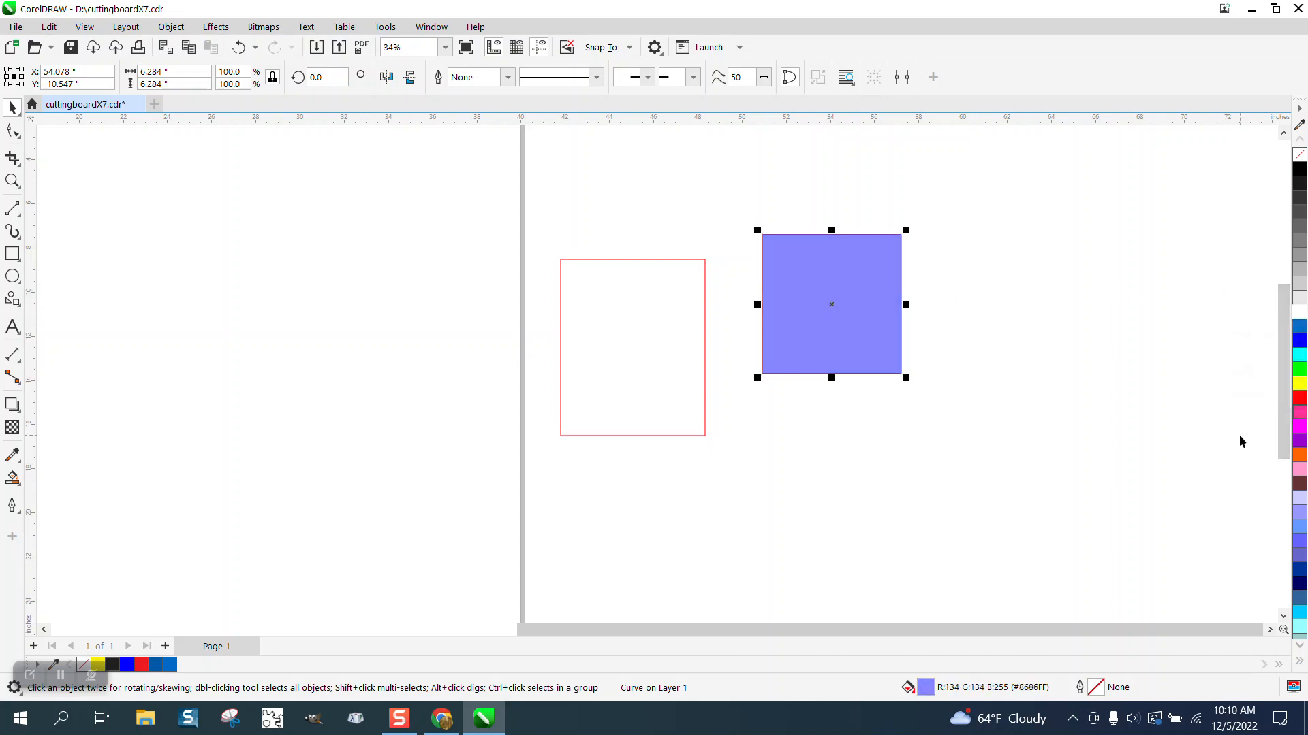
Step: Mix red once and black twice into the tinted fill, then move the object to about X 58.9, Y -11.7 inches
{"action": "left_click", "coordinate": [1305, 400], "text": "ctrl"}
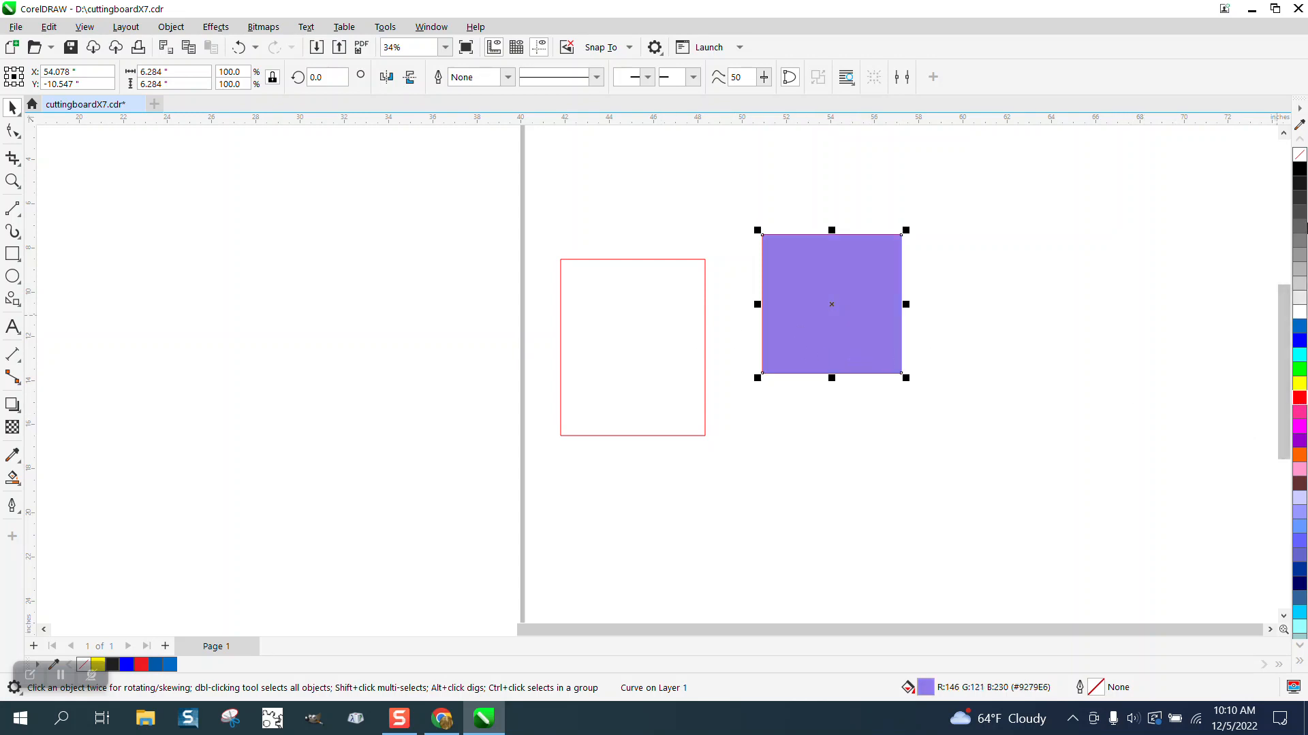
{"action": "left_click", "coordinate": [1301, 170], "text": "ctrl"}
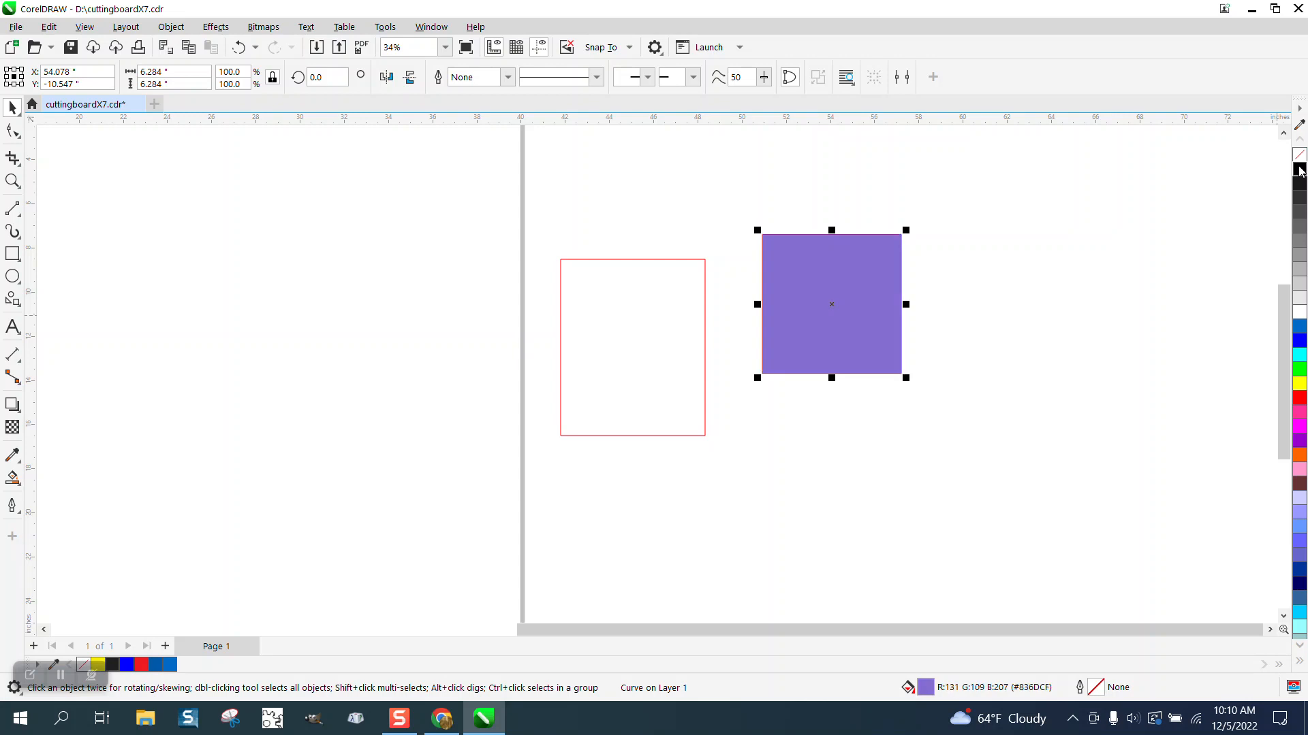
{"action": "left_click", "coordinate": [1300, 170], "text": "ctrl"}
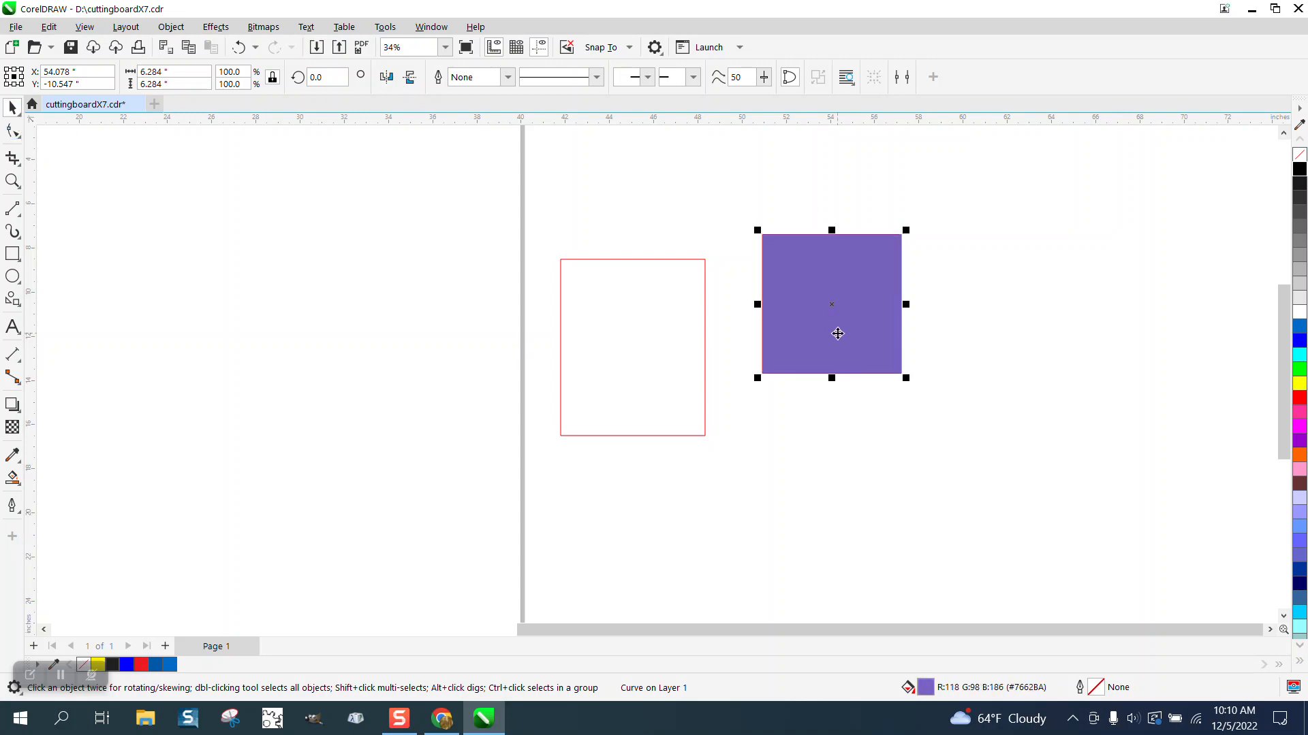
{"action": "left_click_drag", "start_coordinate": [838, 329], "coordinate": [946, 354]}
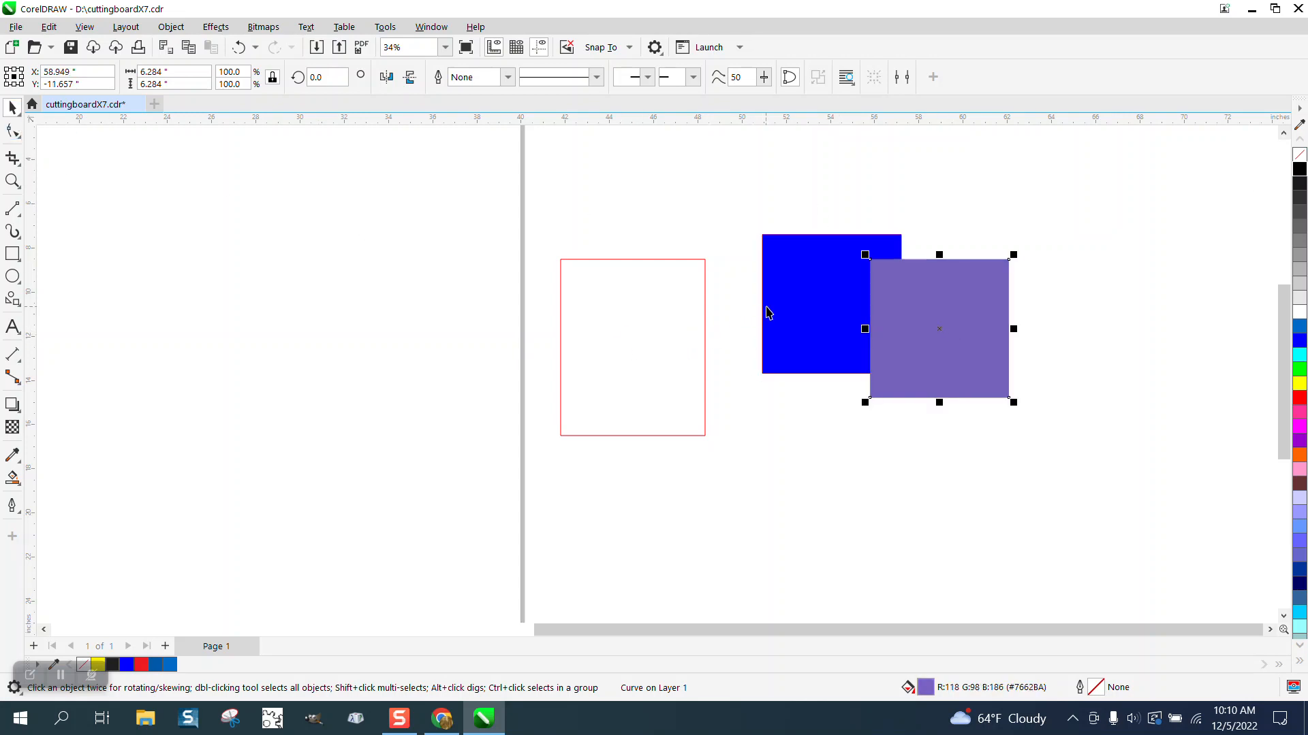
Step: Draw an unfilled circle about 5.5 inches in diameter on the opposite side of the page edge from the rectangle
{"action": "key", "text": "F7"}
{"action": "left_click_drag", "start_coordinate": [480, 282], "coordinate": [386, 409]}
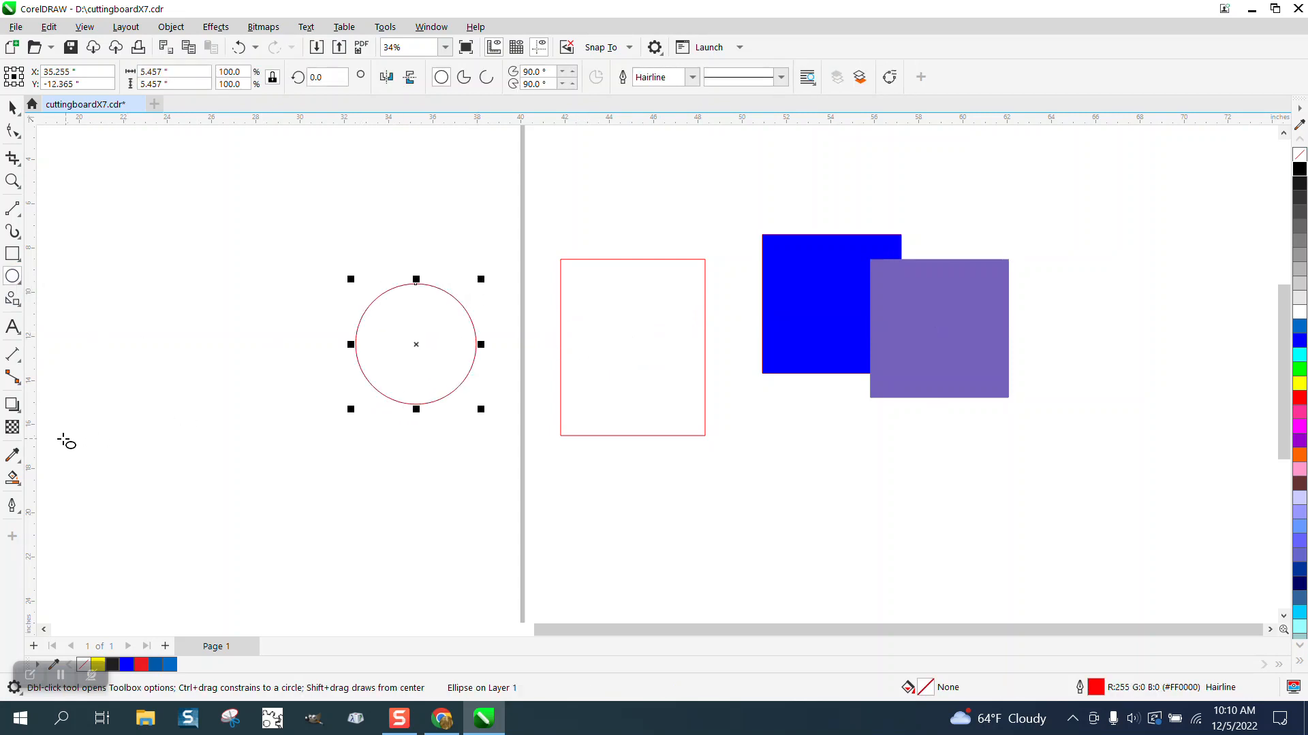
Step: Smart Fill the empty rectangle with no outline, using the purple sampled from the square overlapping the blue one
{"action": "left_click", "coordinate": [20, 485]}
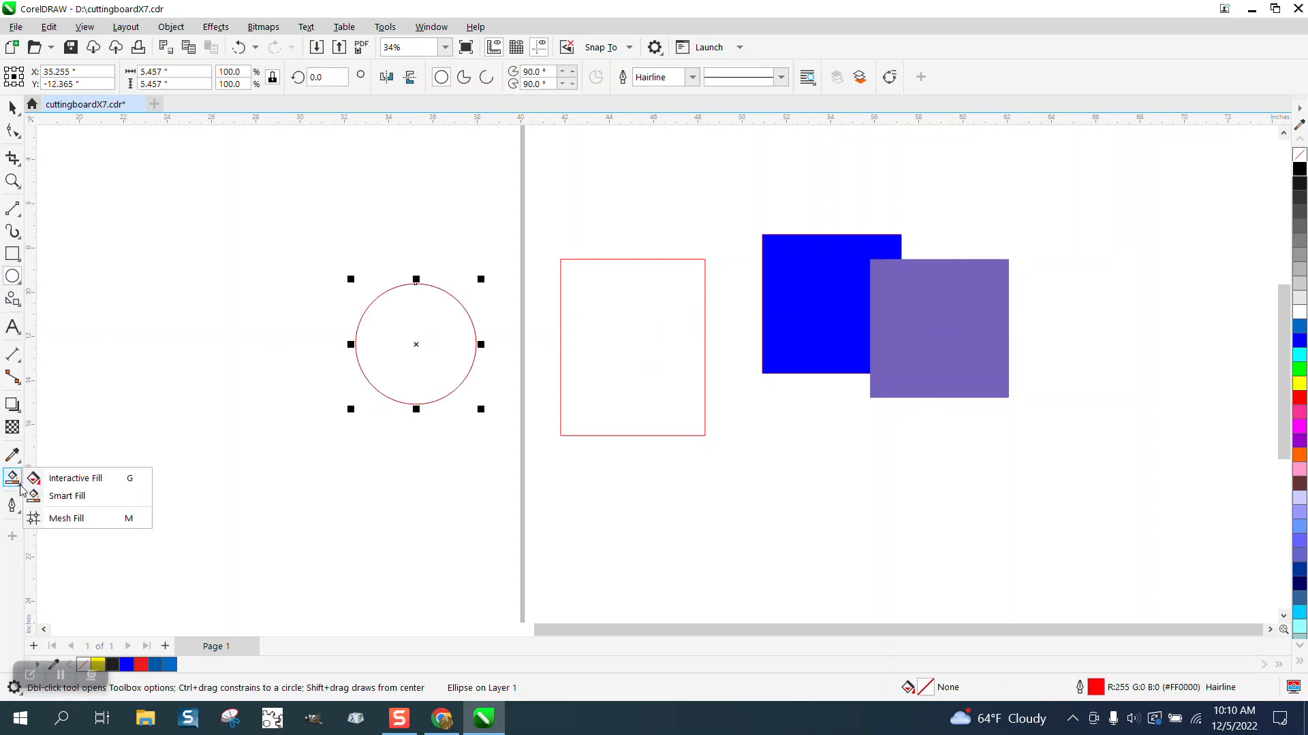
{"action": "left_click", "coordinate": [59, 496]}
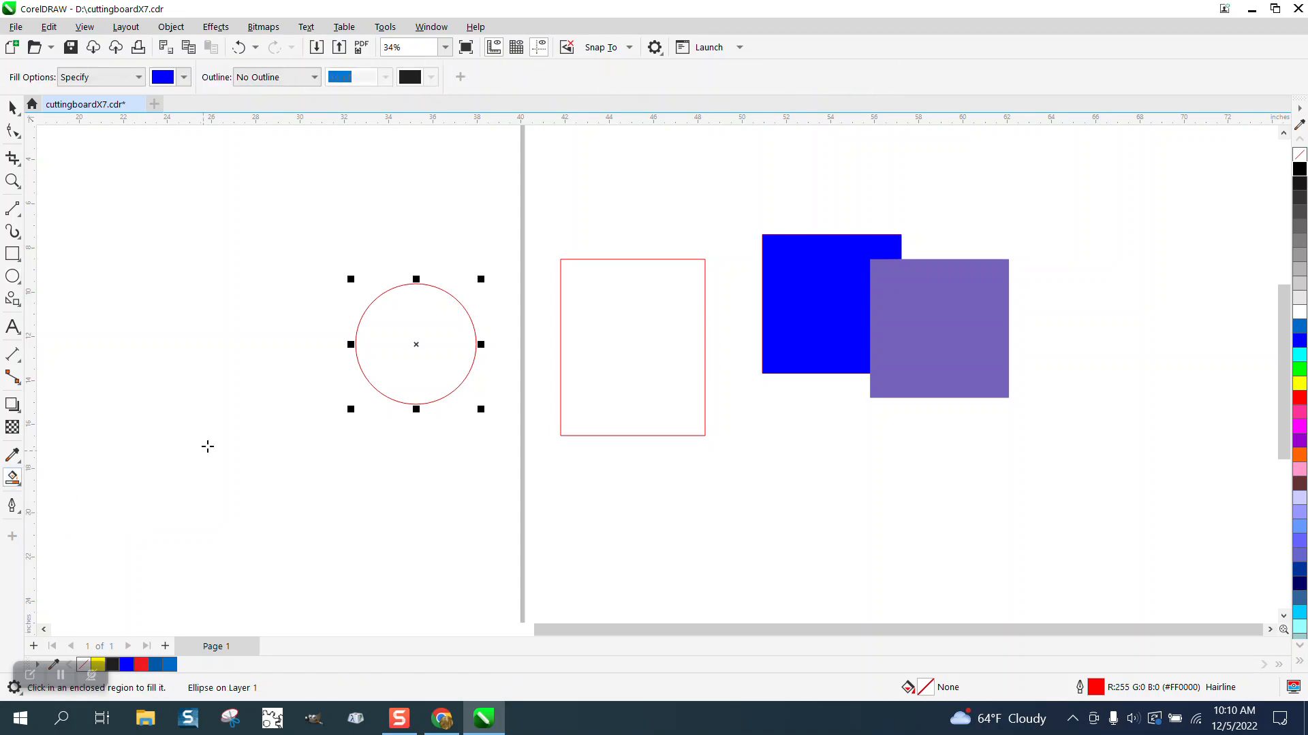
{"action": "left_click", "coordinate": [183, 77]}
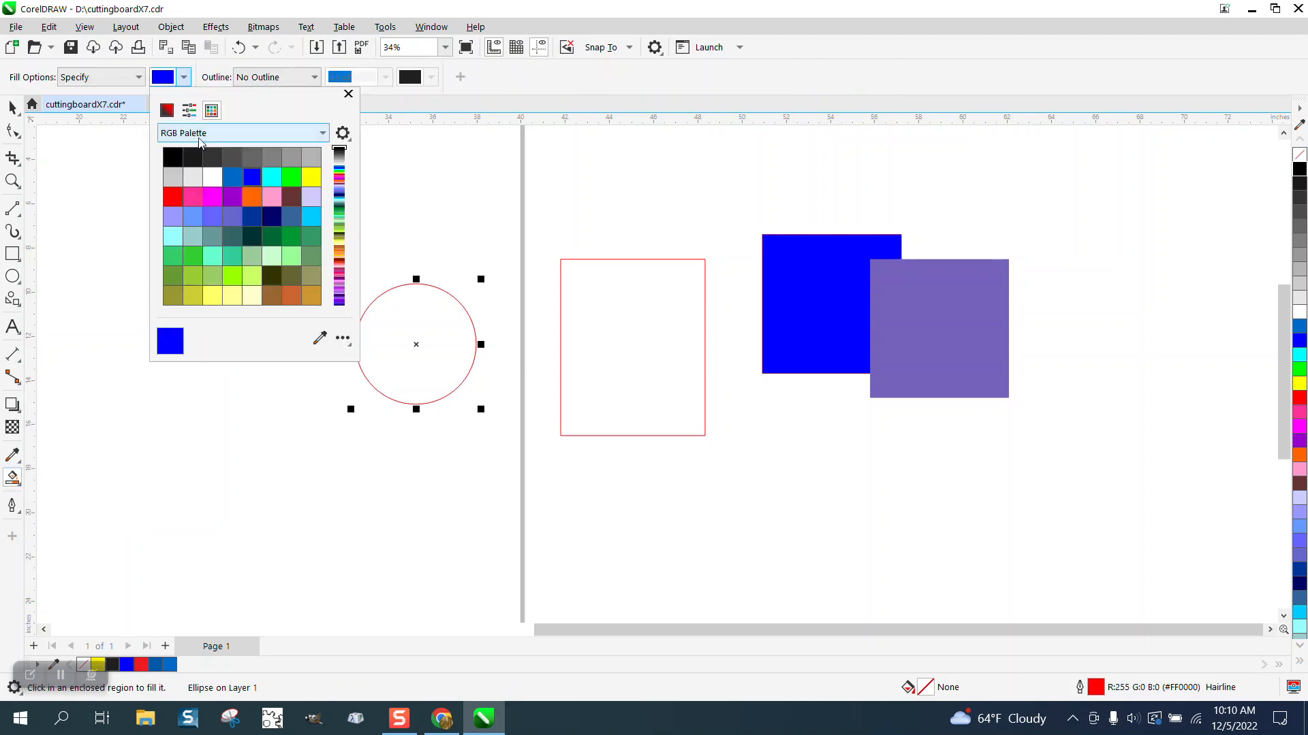
{"action": "left_click", "coordinate": [318, 341]}
{"action": "left_click", "coordinate": [943, 340]}
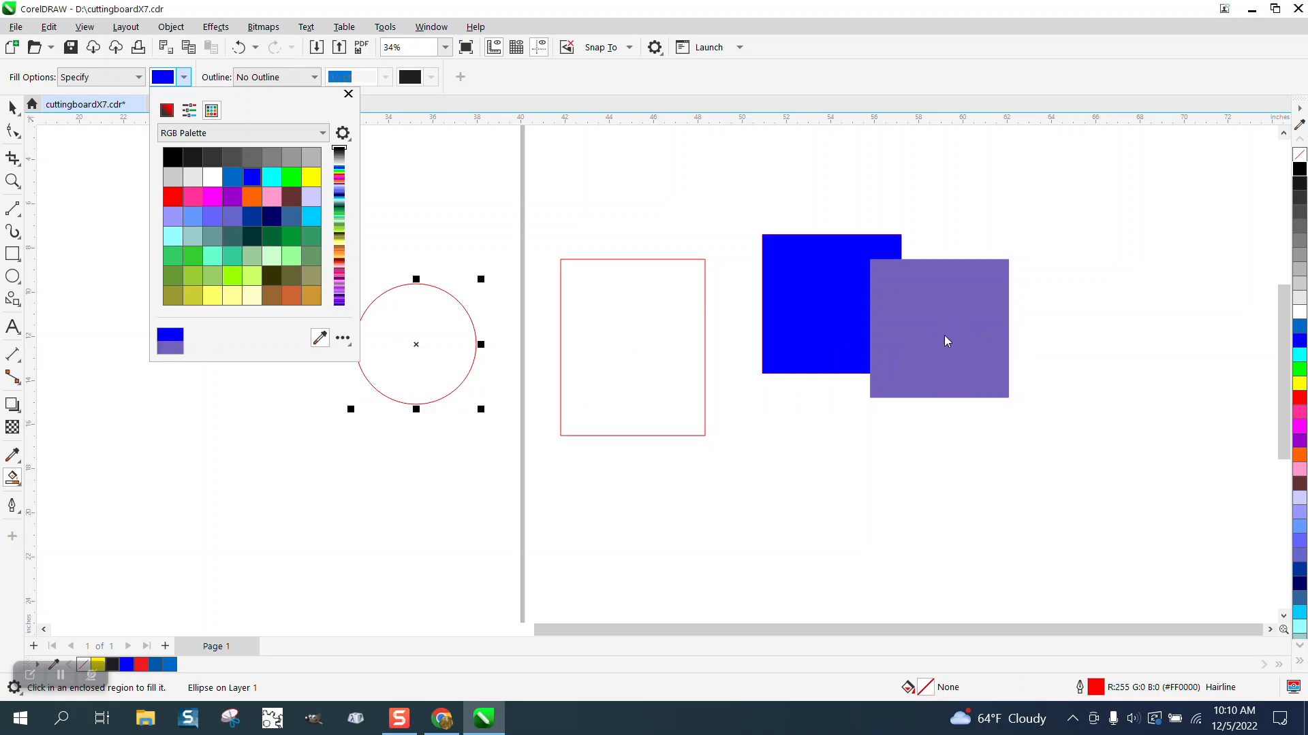
{"action": "left_click", "coordinate": [603, 344]}
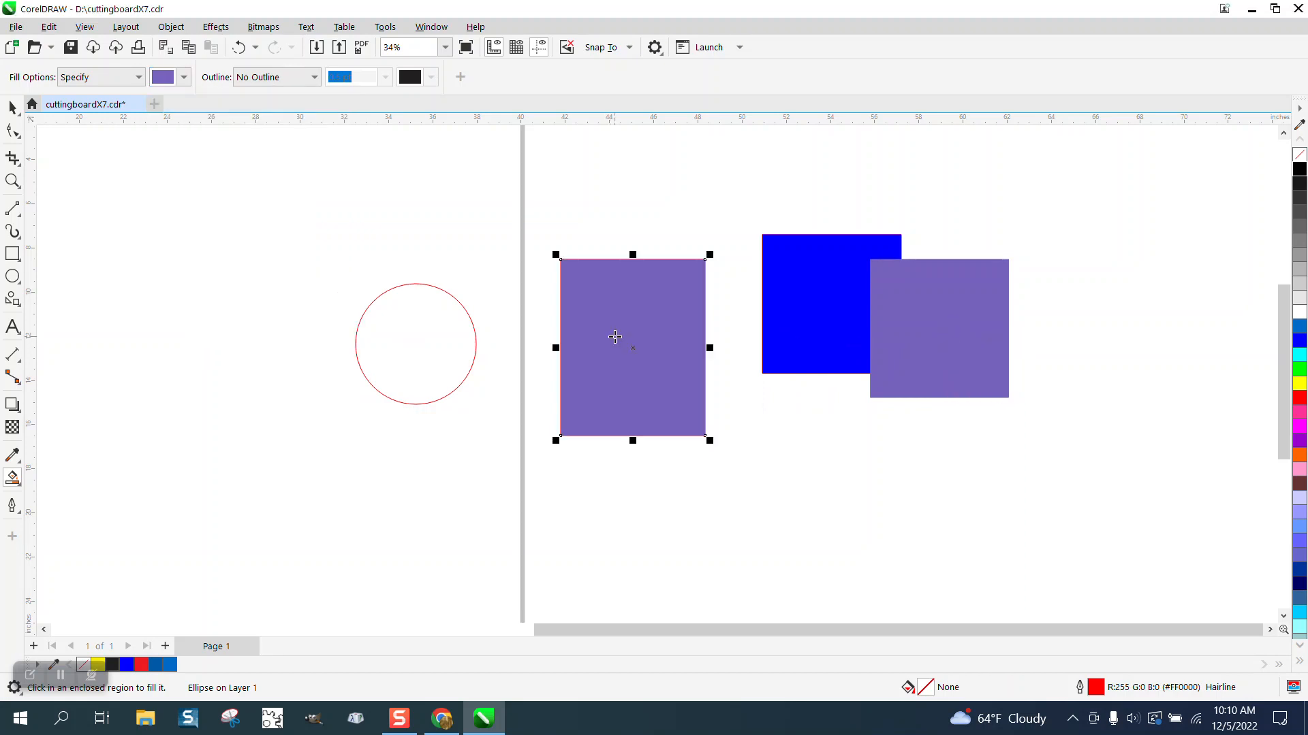
{"action": "left_click", "coordinate": [611, 337]}
Step: Smart Fill the circle with the same sampled purple, and undo that fill
{"action": "left_click", "coordinate": [437, 332]}
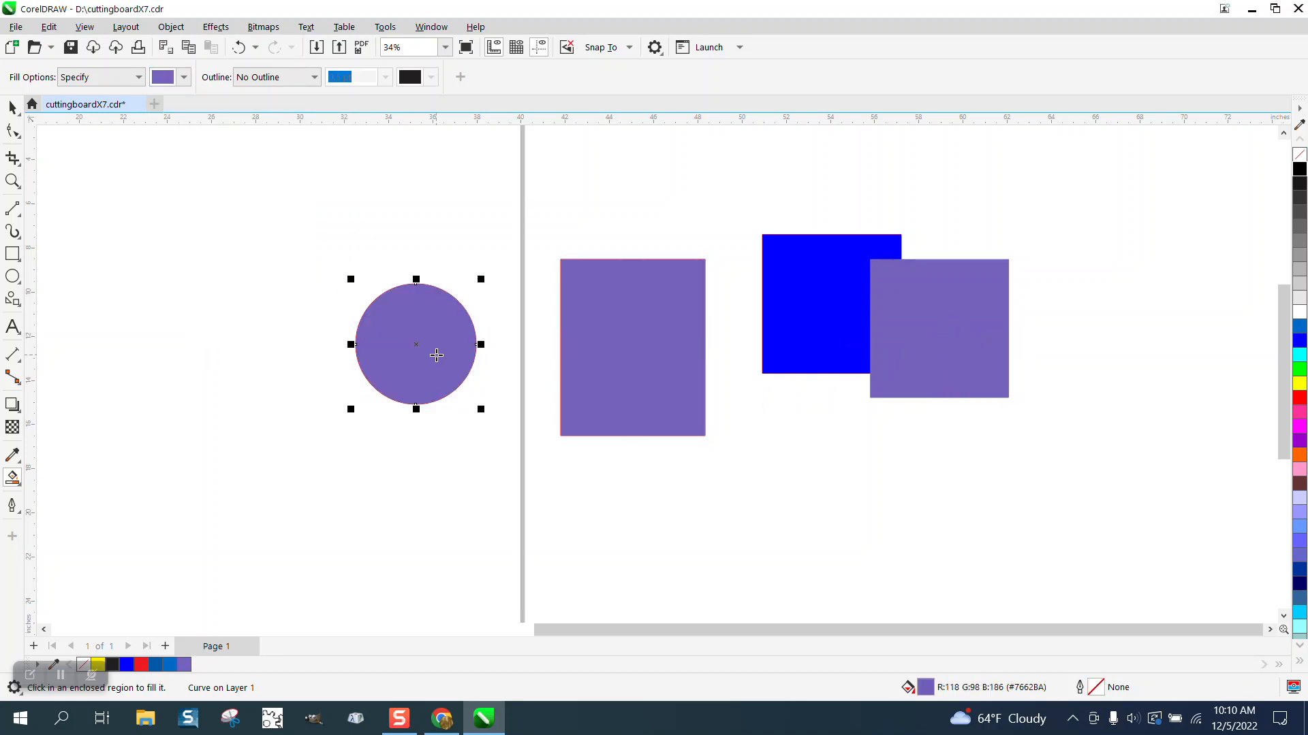
{"action": "left_click", "coordinate": [13, 107]}
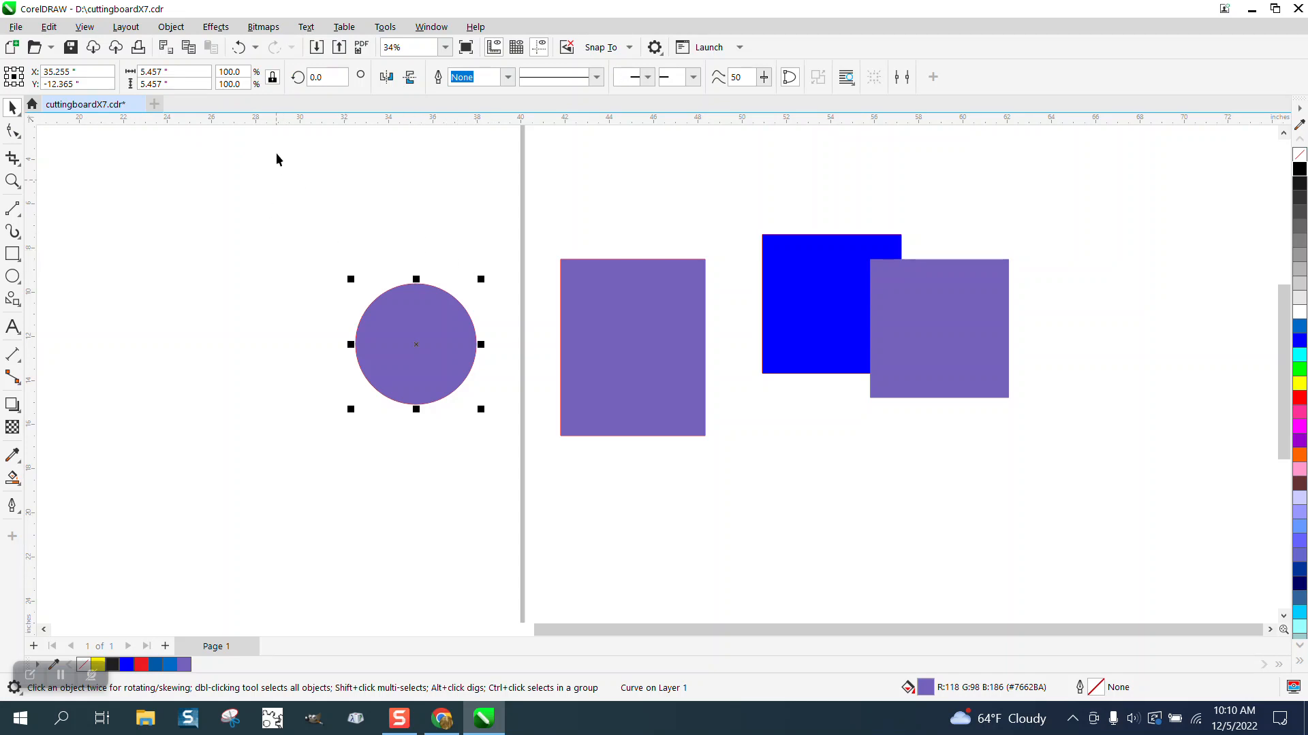
{"action": "left_click", "coordinate": [238, 47]}
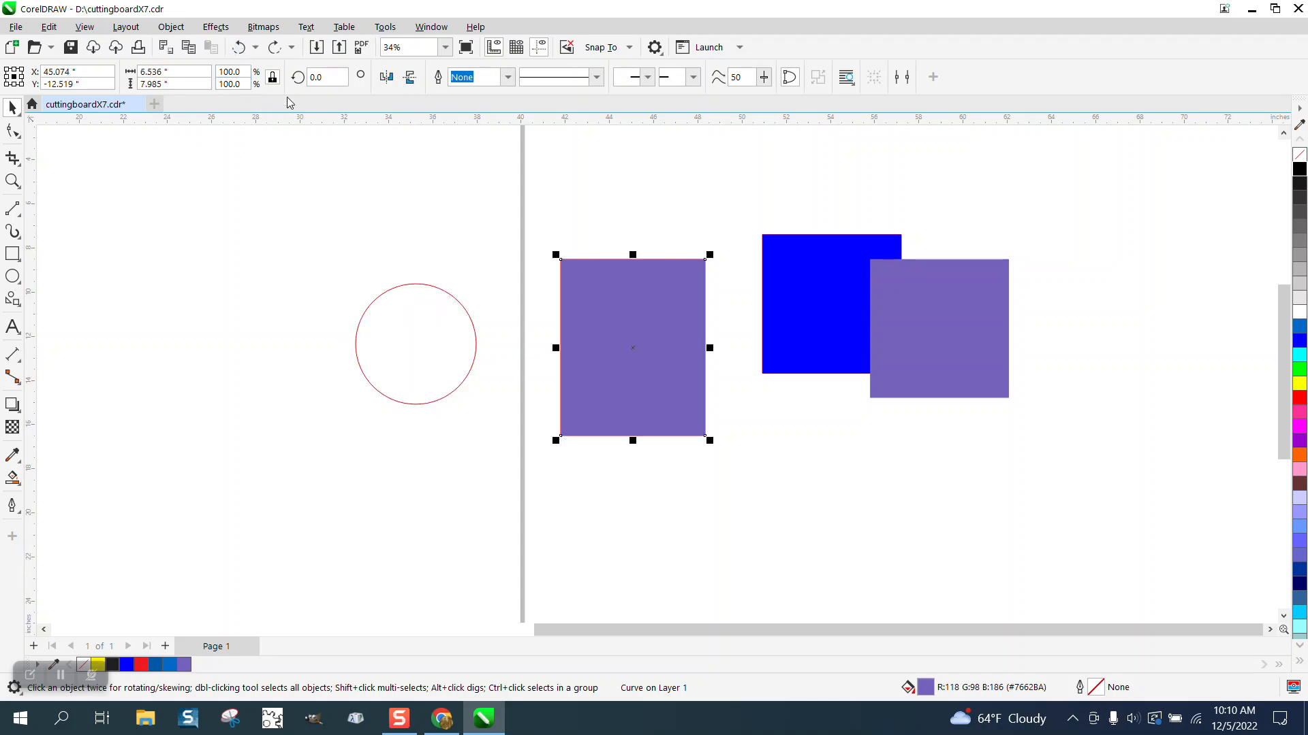
Step: Sample the rectangle's purple with the Color Eyedropper and apply it as the circle's fill
{"action": "left_click", "coordinate": [14, 456]}
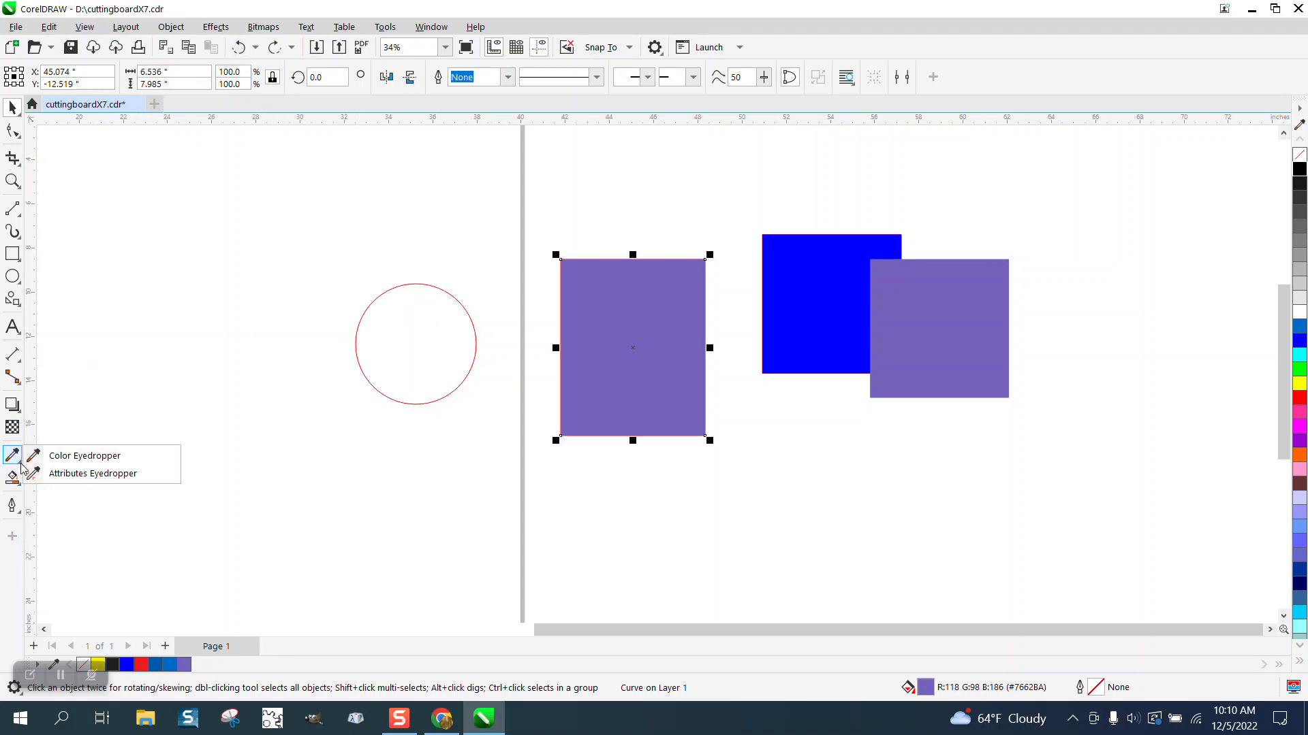
{"action": "left_click", "coordinate": [76, 458]}
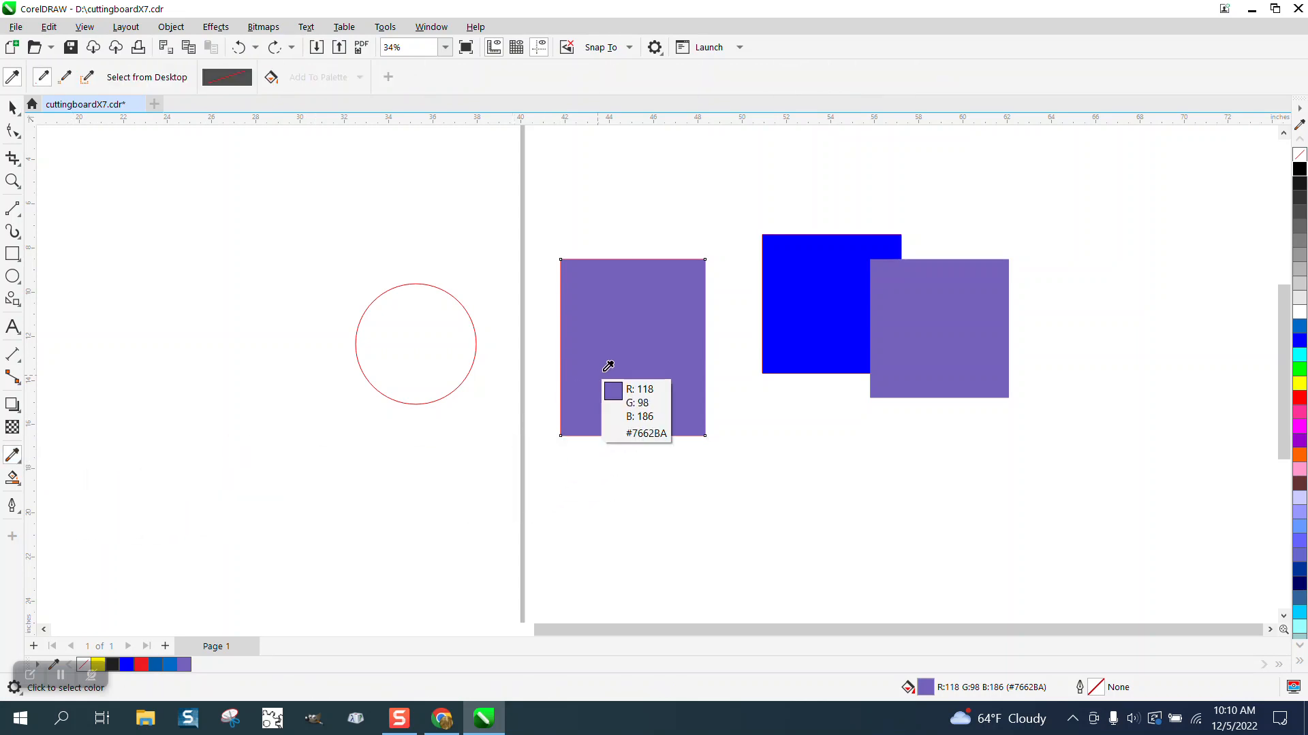
{"action": "left_click", "coordinate": [625, 341]}
{"action": "left_click", "coordinate": [418, 334]}
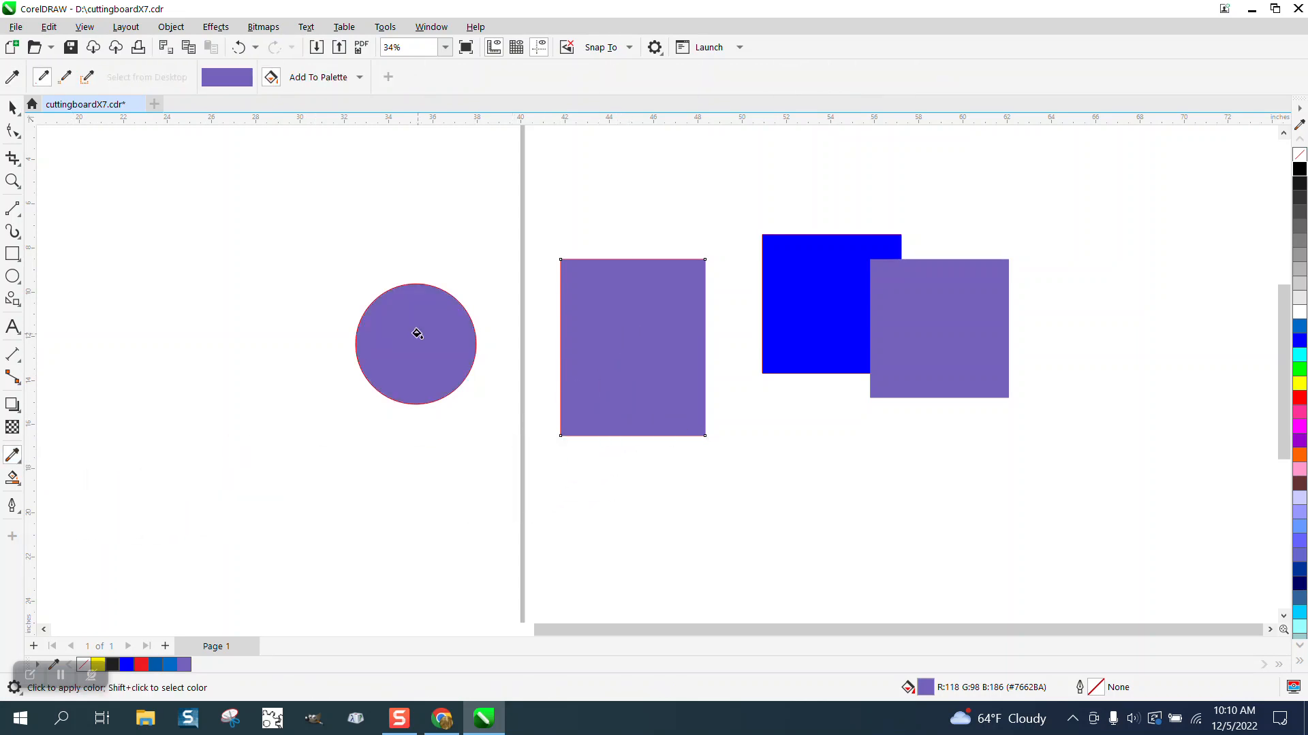
{"action": "left_click", "coordinate": [12, 180]}
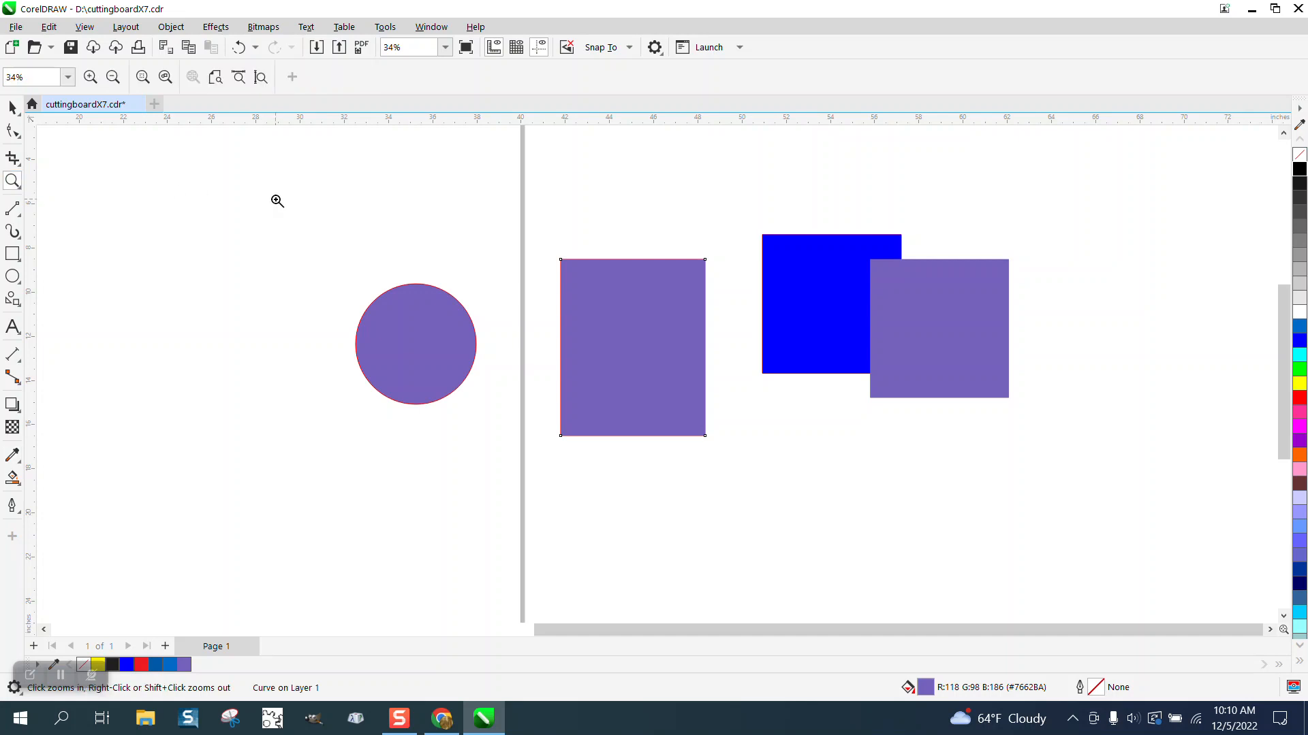
{"action": "left_click_drag", "start_coordinate": [281, 206], "coordinate": [1192, 472]}
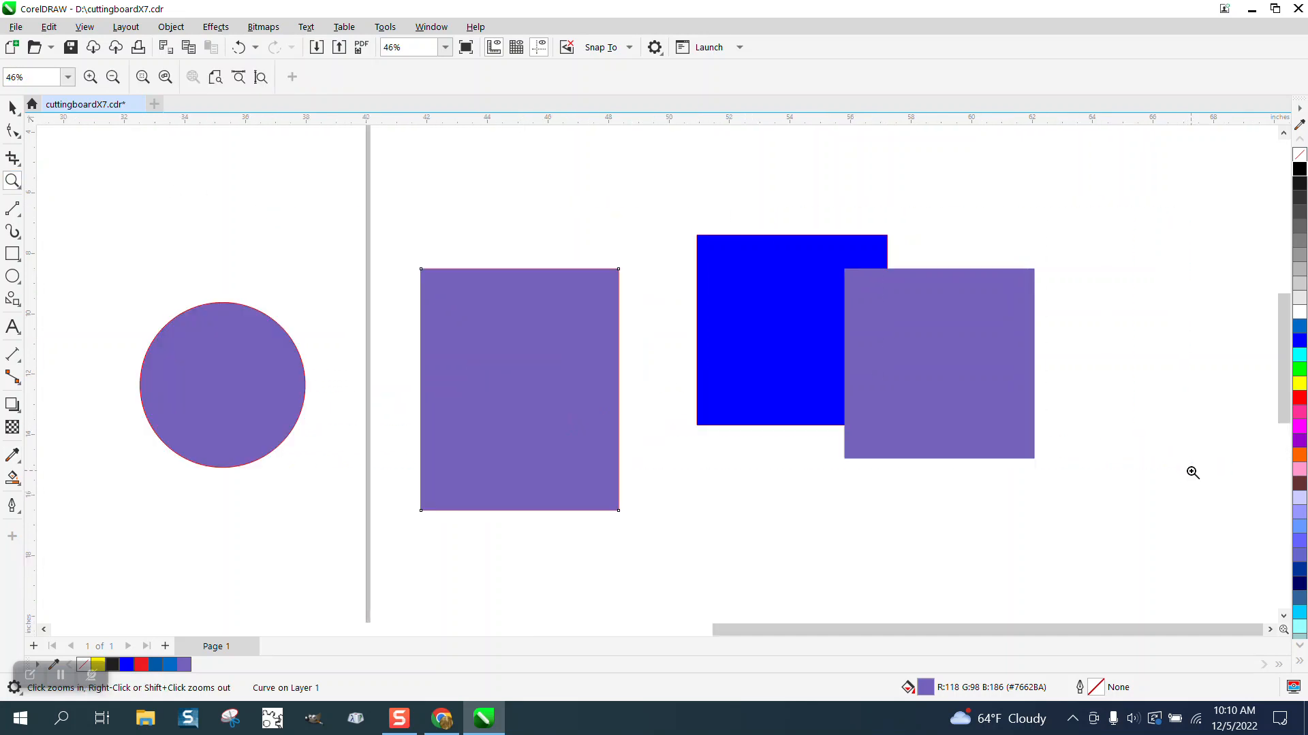